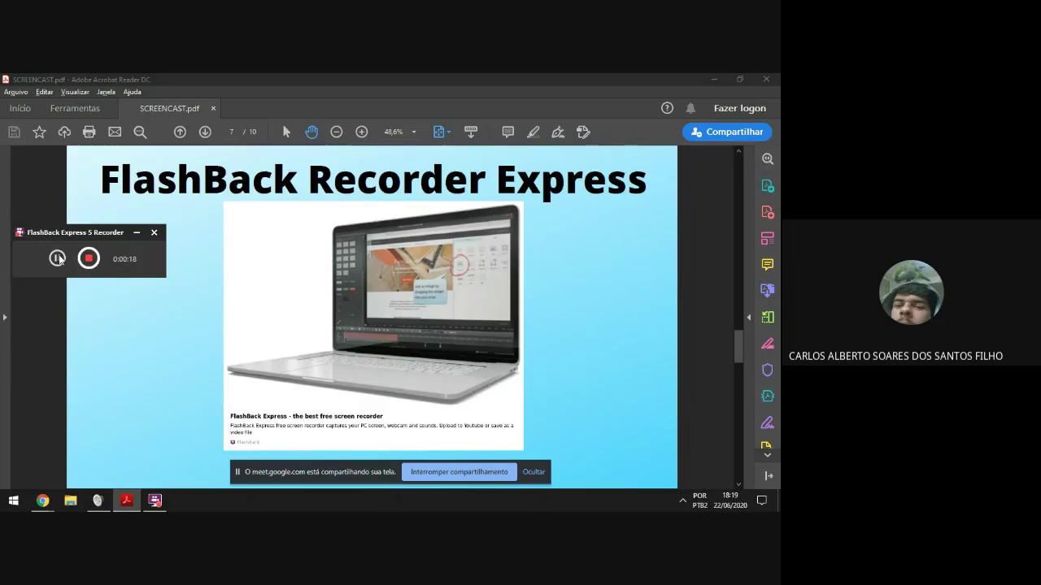
Pause and resume the screen recording, then stop it and open the result for playback.
click(62, 259)
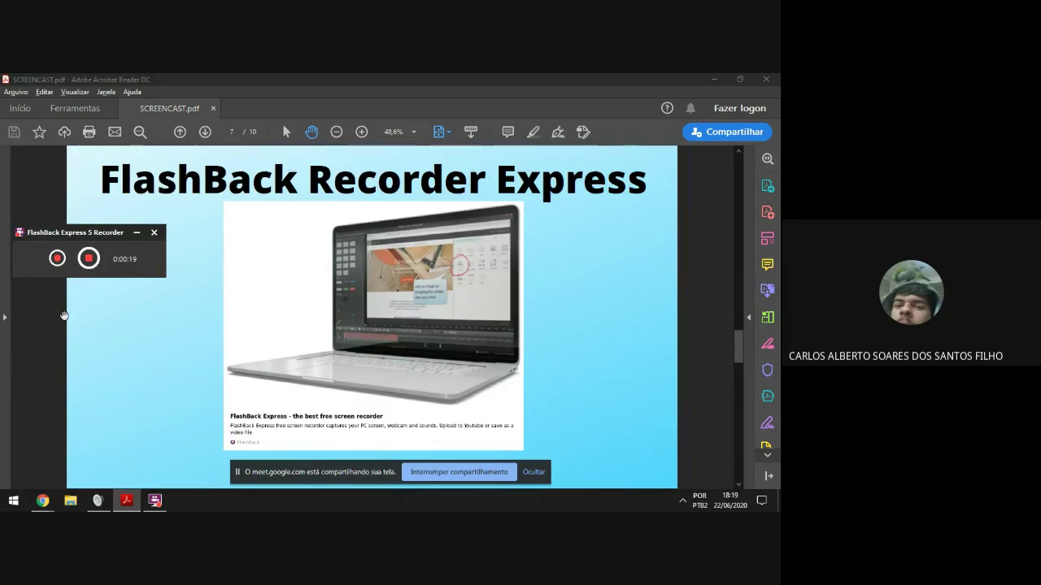
click(59, 259)
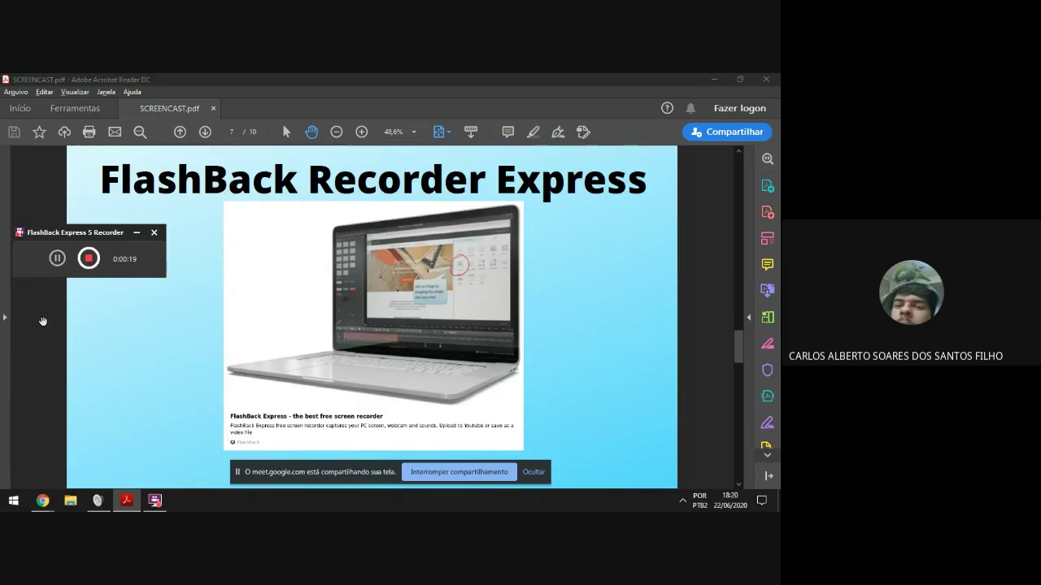
click(88, 258)
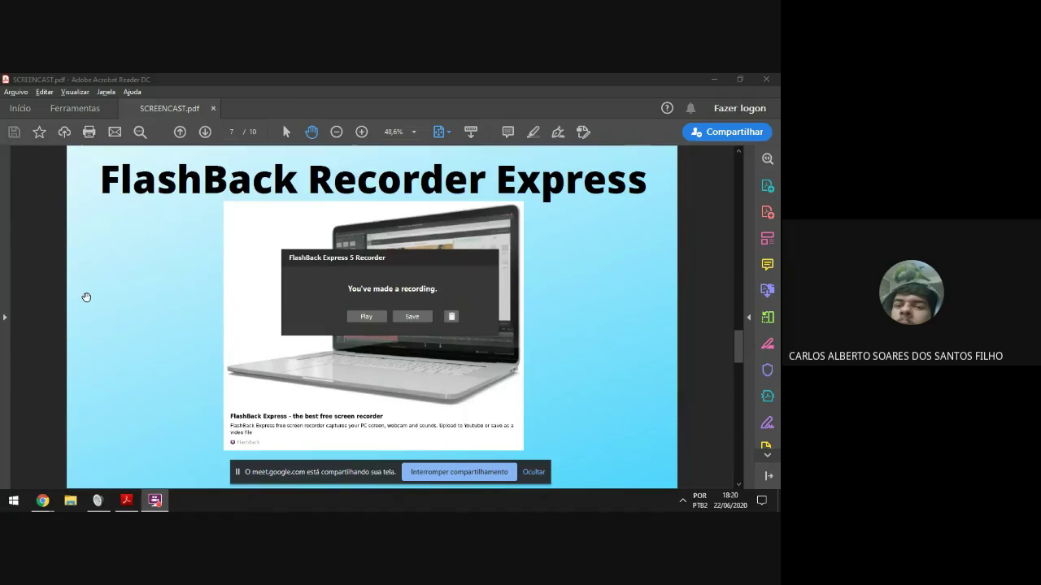
click(366, 316)
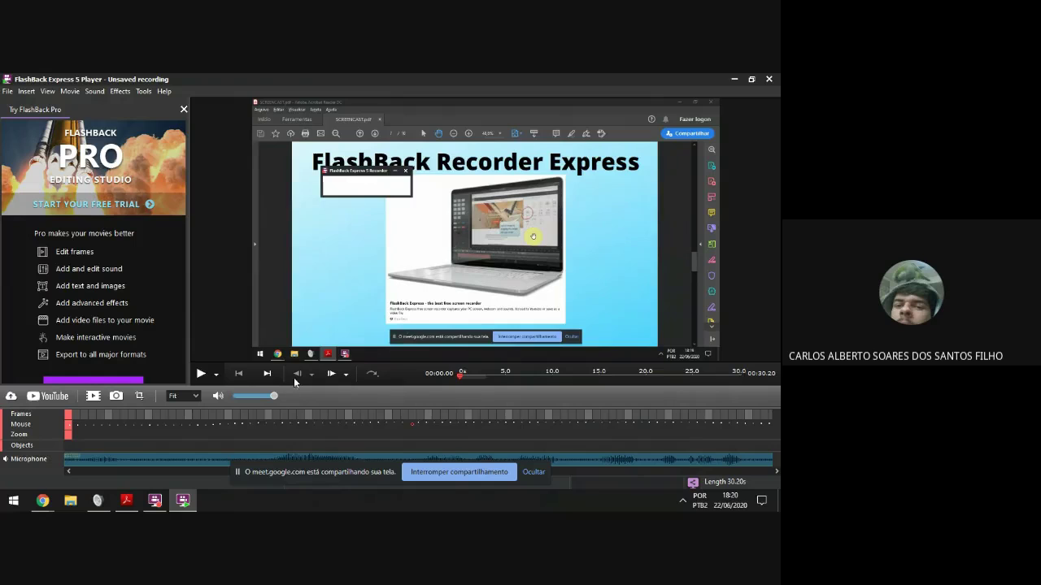
Preview the recording by playing it briefly, scrubbing to about 25 seconds and returning to the beginning.
click(201, 375)
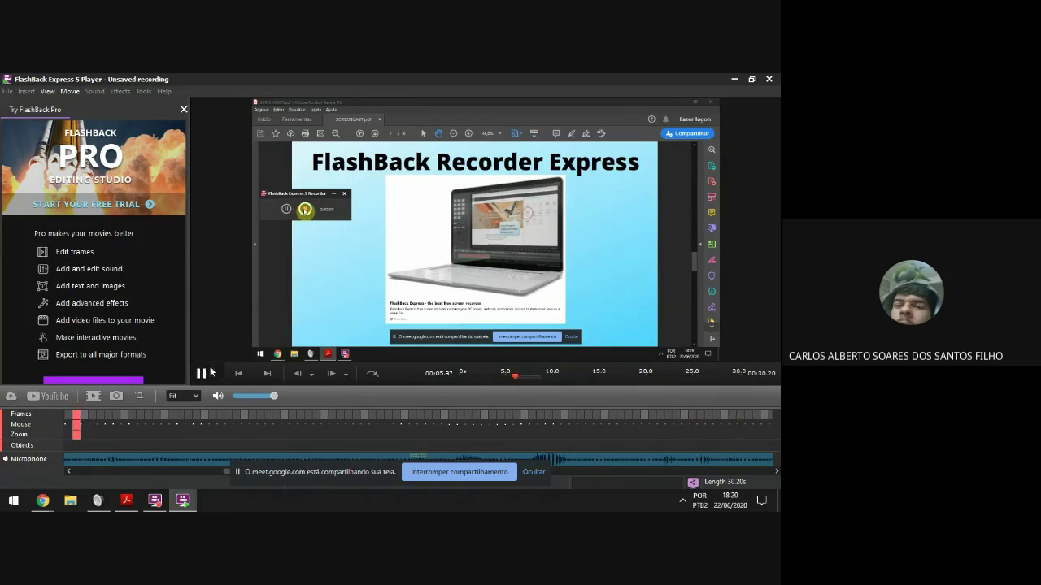
key(space)
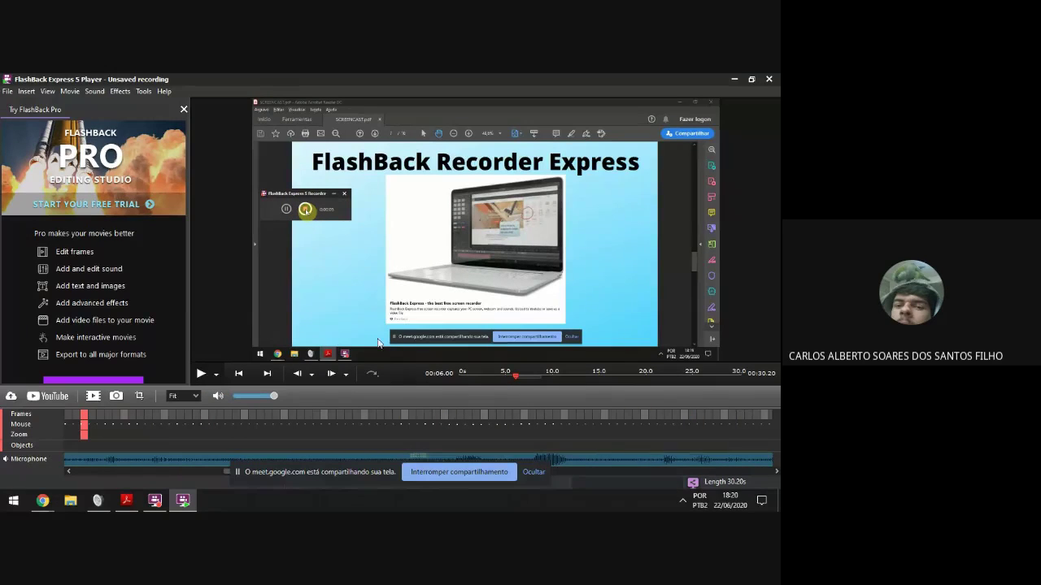
click(534, 379)
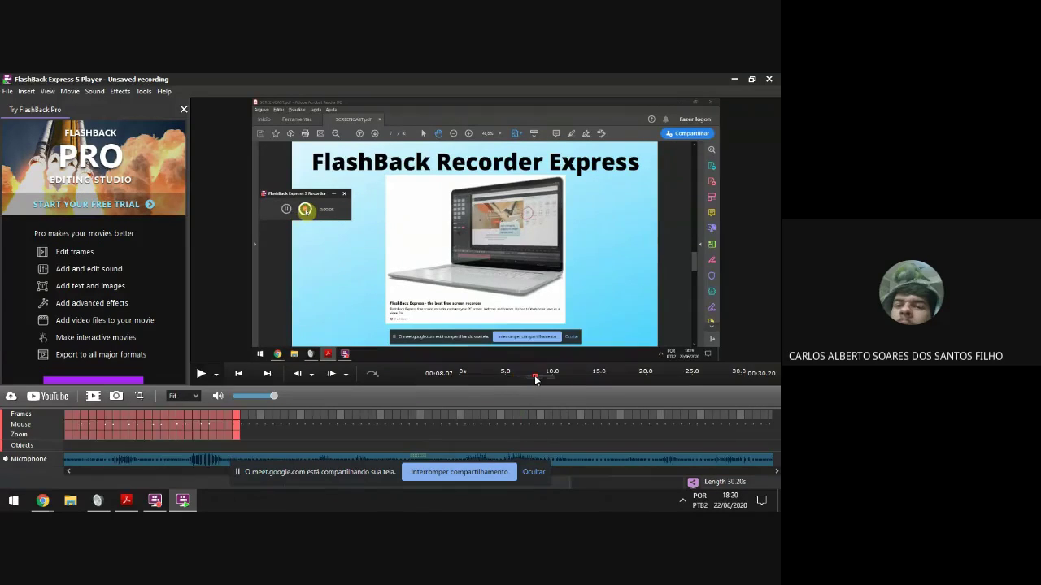
drag(534, 379, 697, 379)
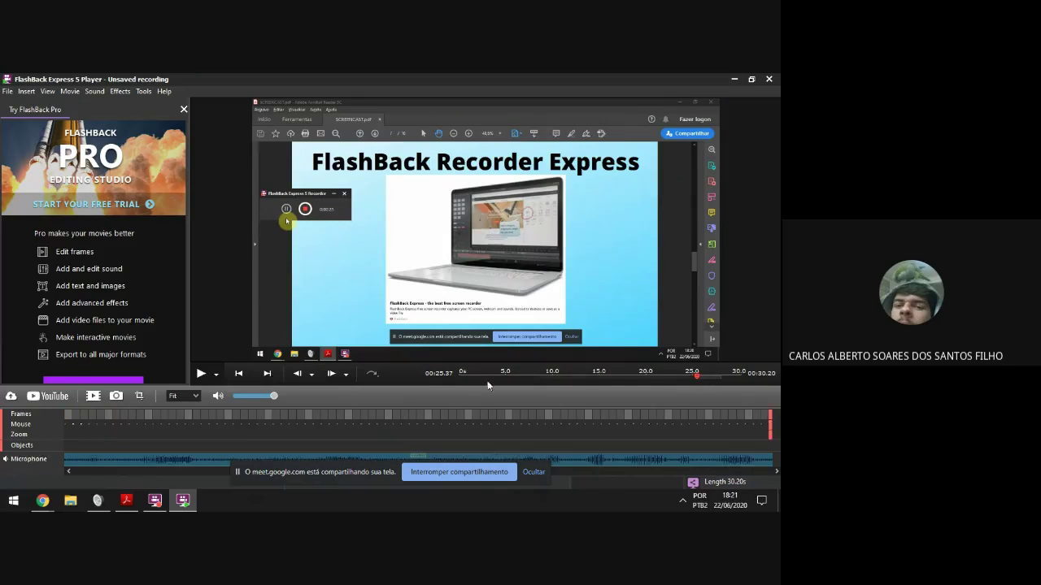
click(461, 378)
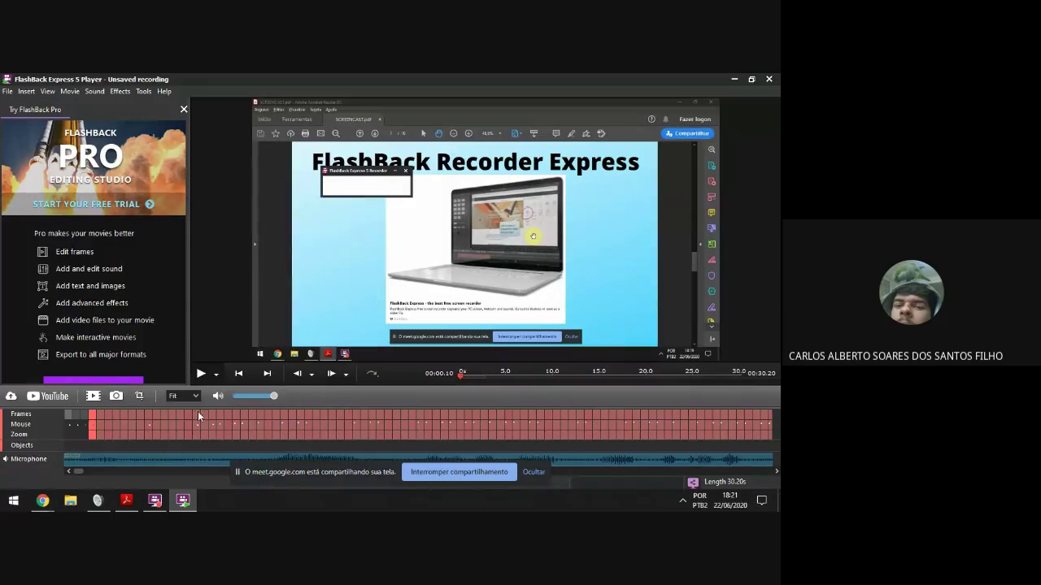
Open the export format choices for the recording.
click(95, 398)
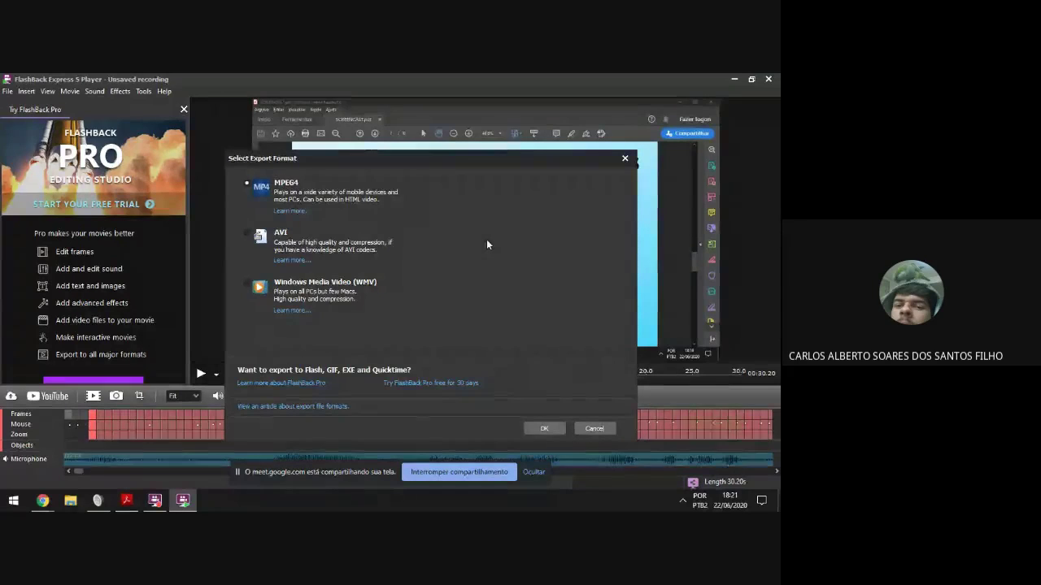
Switch to the Google Meet window, dismiss its pop-up, check the chat and return to the export format choices.
mouse_move(43, 504)
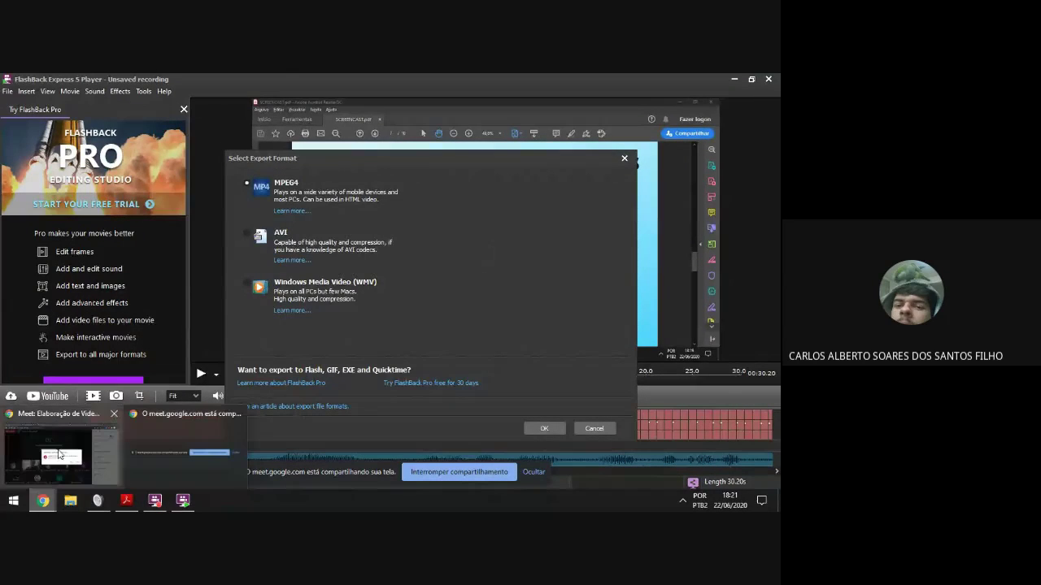
click(58, 452)
click(497, 335)
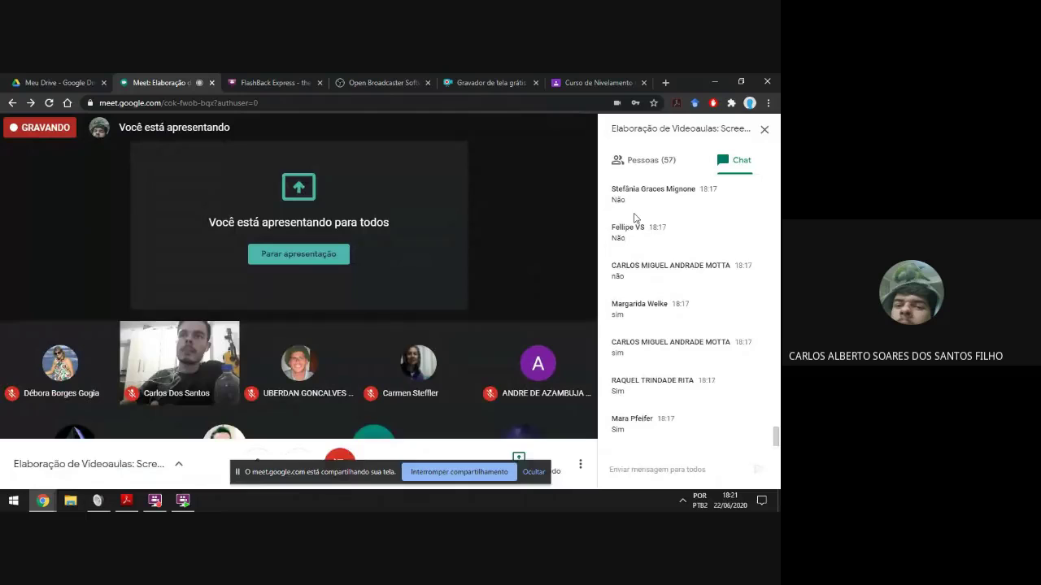
click(713, 80)
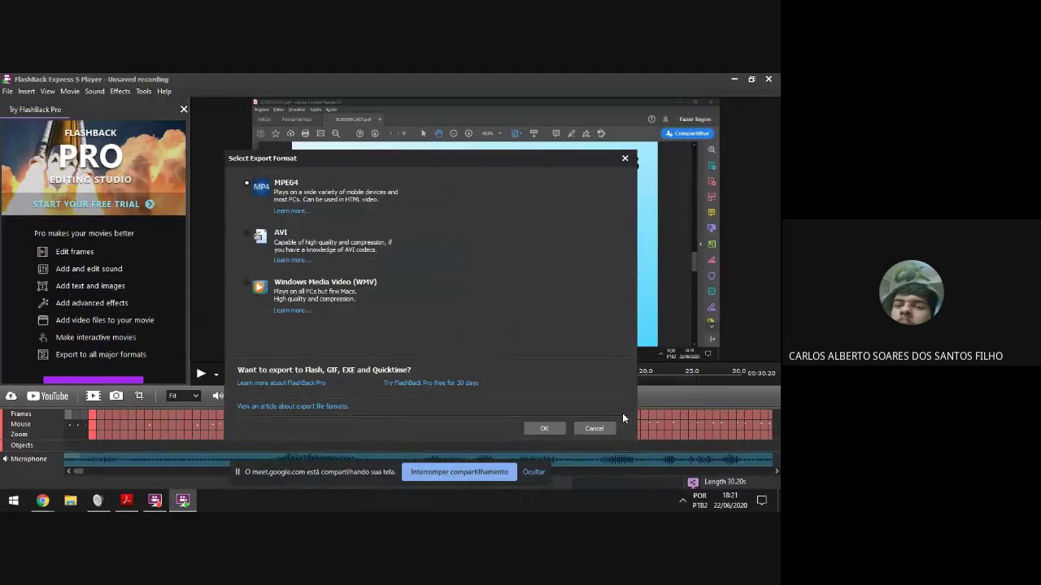
Choose MPEG4 as the export format and review its general, frame rate, video and sound quality, and codec settings.
click(543, 428)
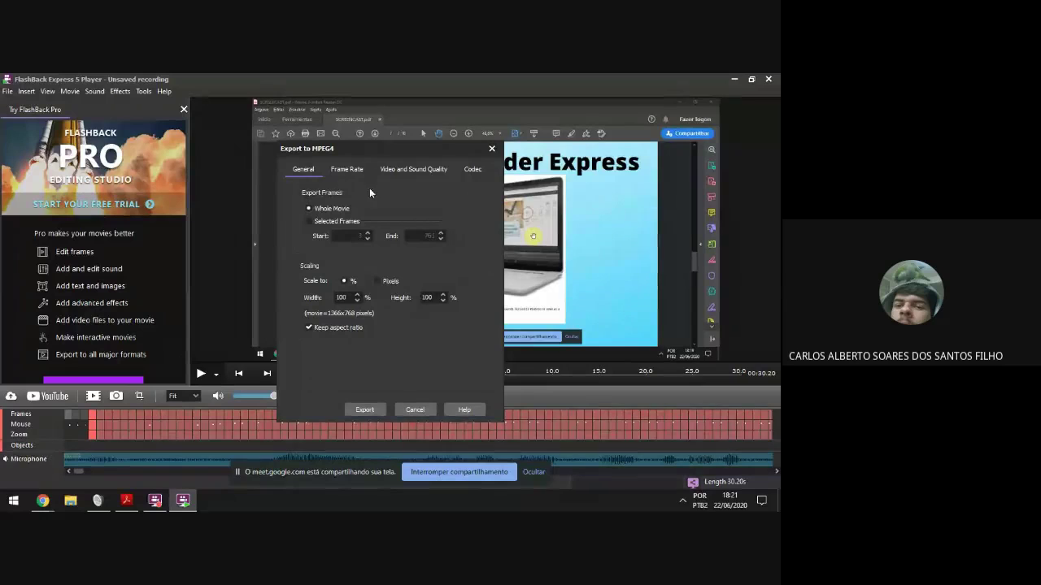
click(344, 170)
click(415, 170)
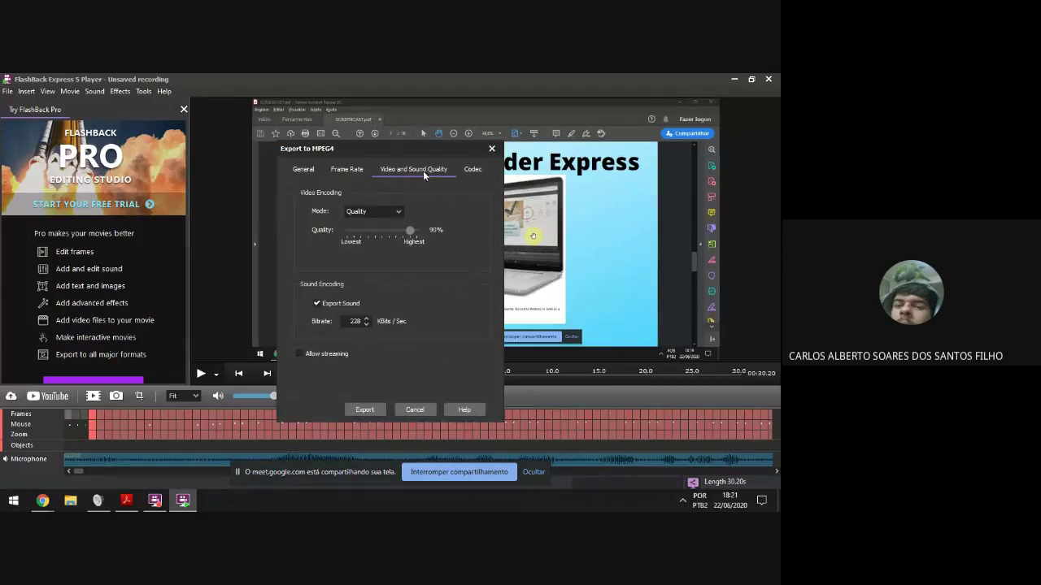
click(480, 170)
click(294, 170)
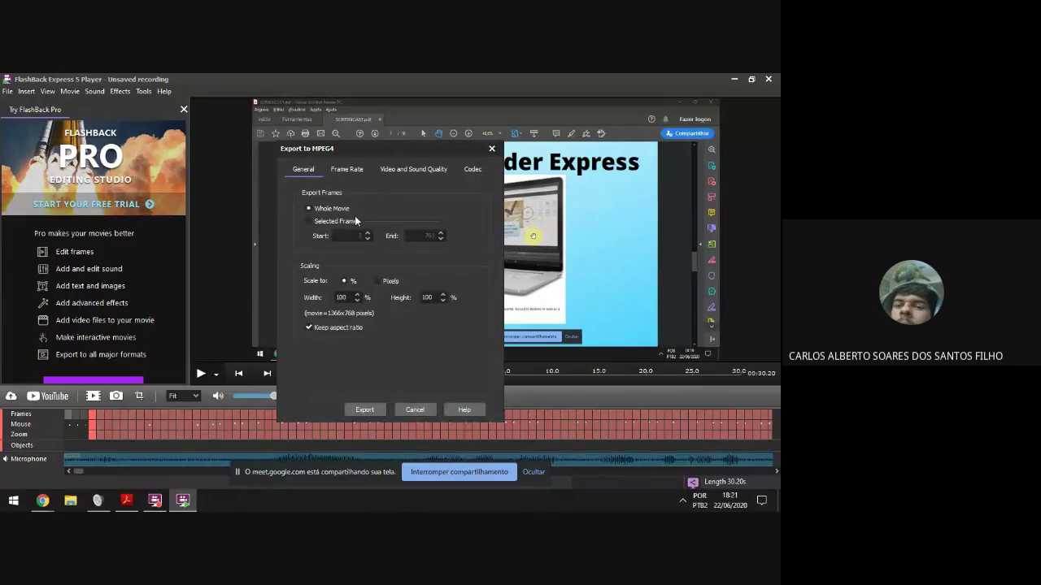
click(339, 168)
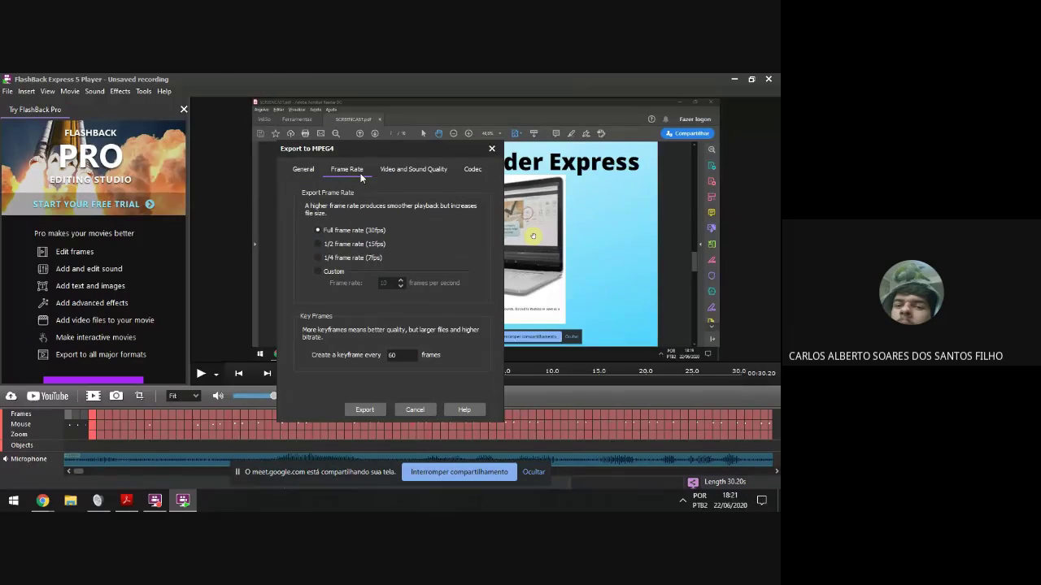
click(403, 170)
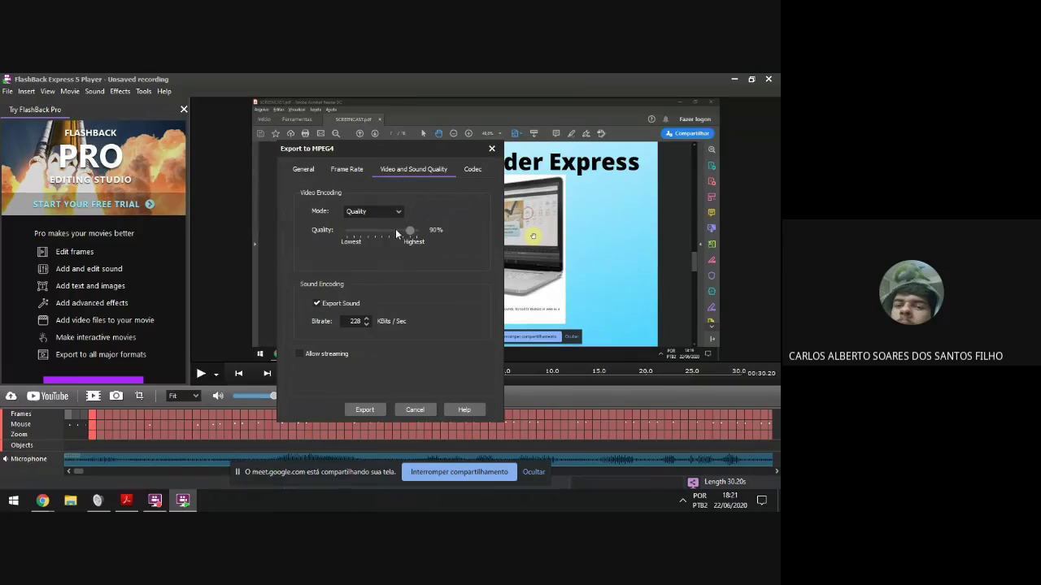
click(298, 169)
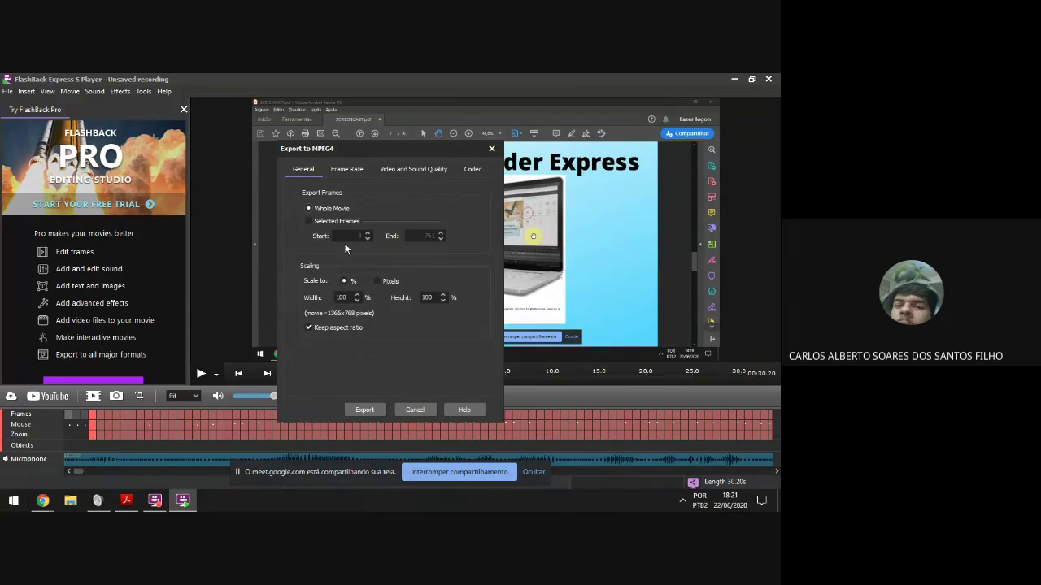
Export the whole movie as an MP4 file to the desktop (Área de Trabalho) under the suggested file name.
click(365, 410)
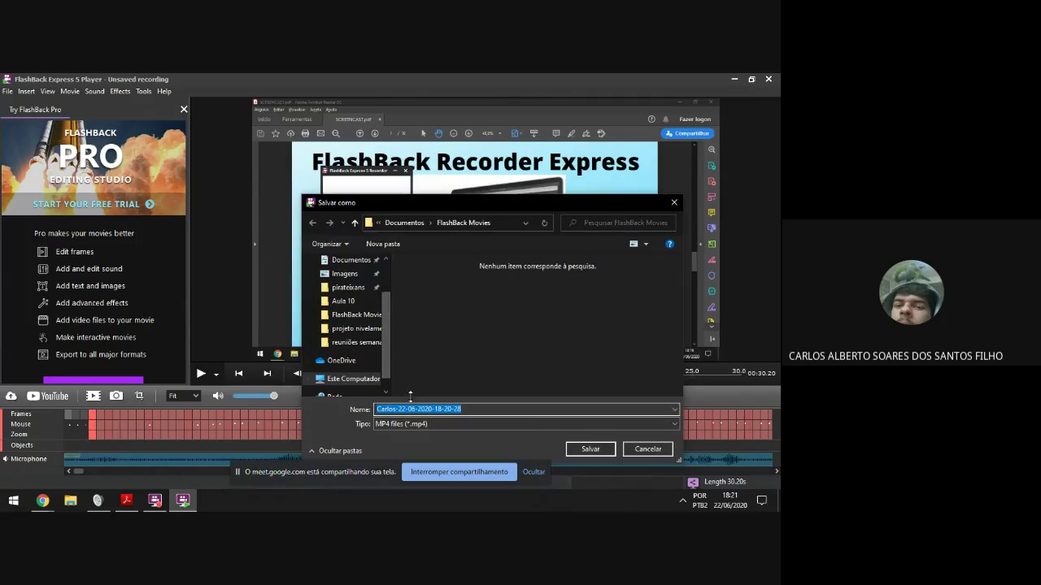
scroll(360, 279, up, 1)
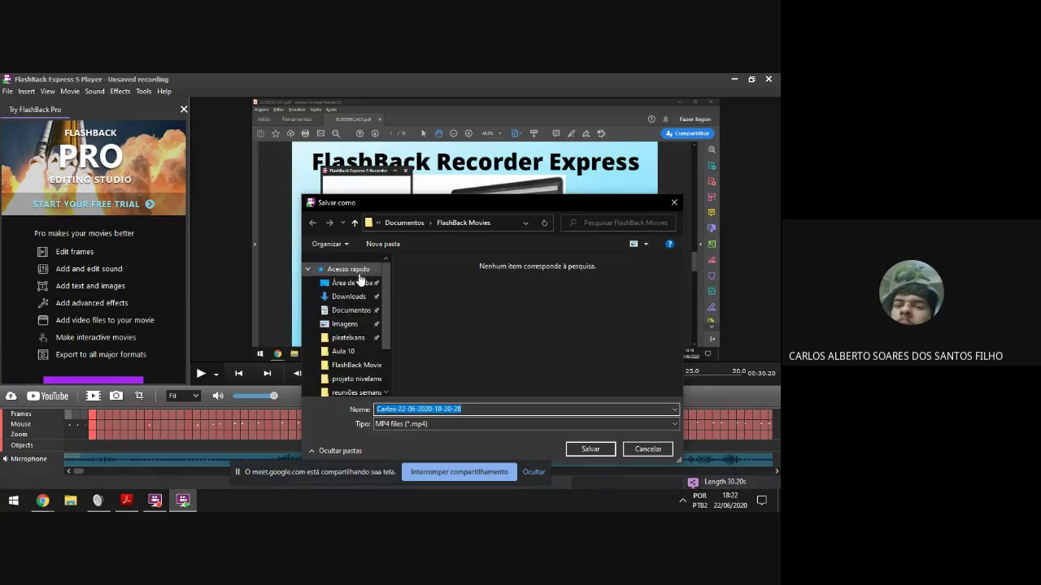
click(361, 281)
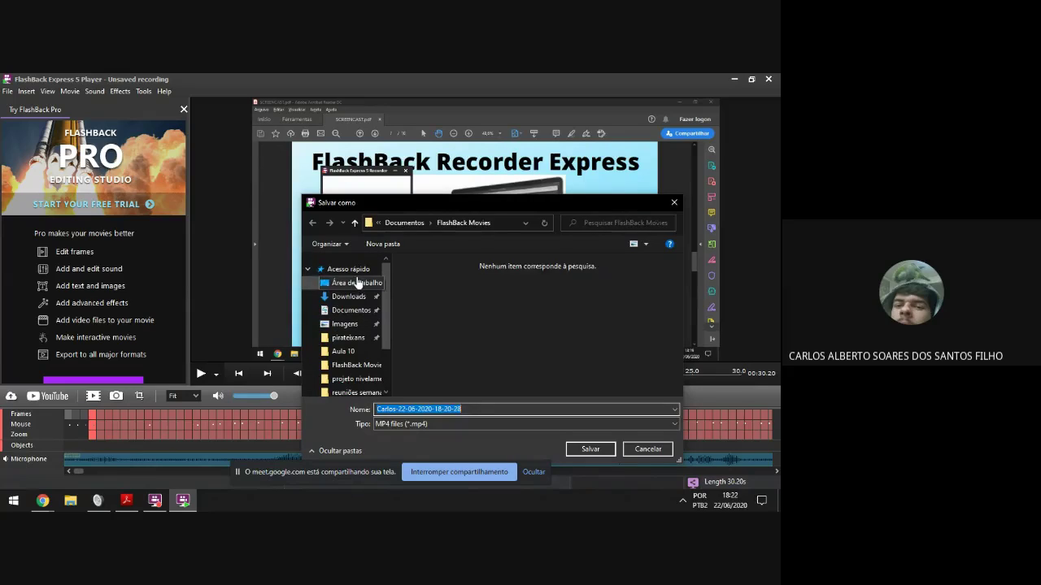
click(591, 450)
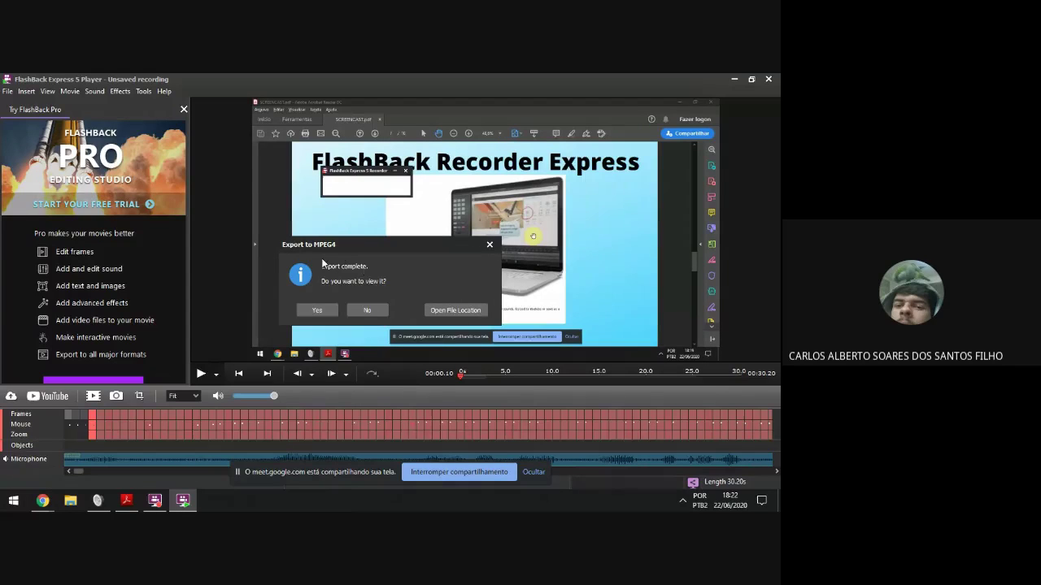
Watch the exported MP4 in VLC with the screen-sharing notice hidden, and close the video.
click(317, 312)
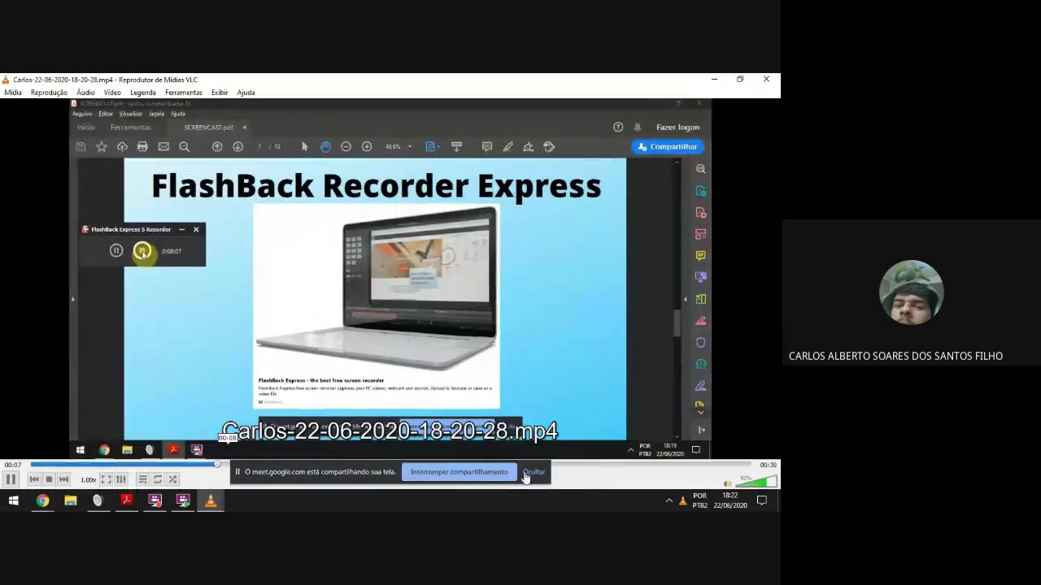
click(524, 472)
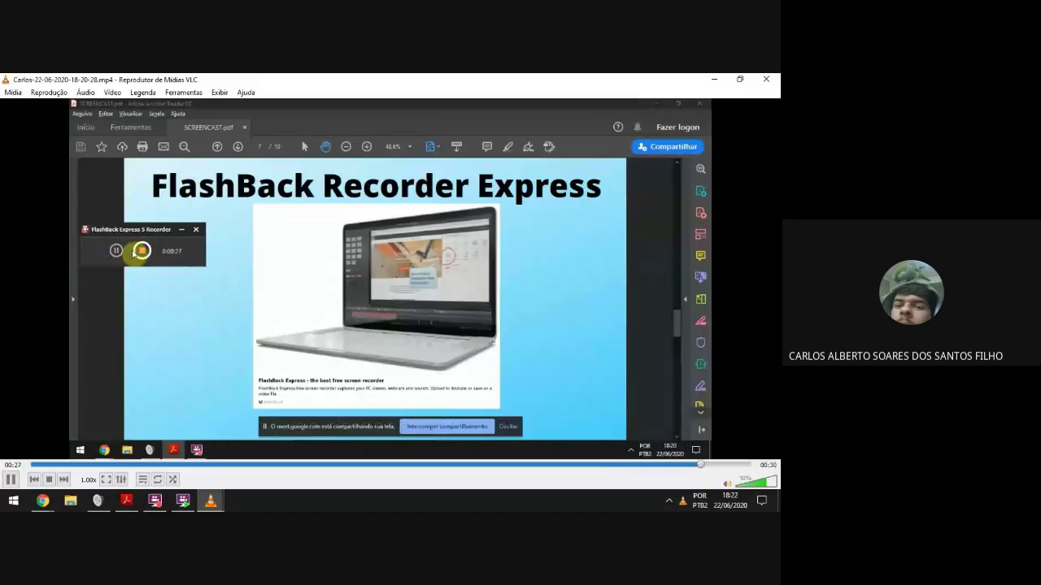
click(766, 79)
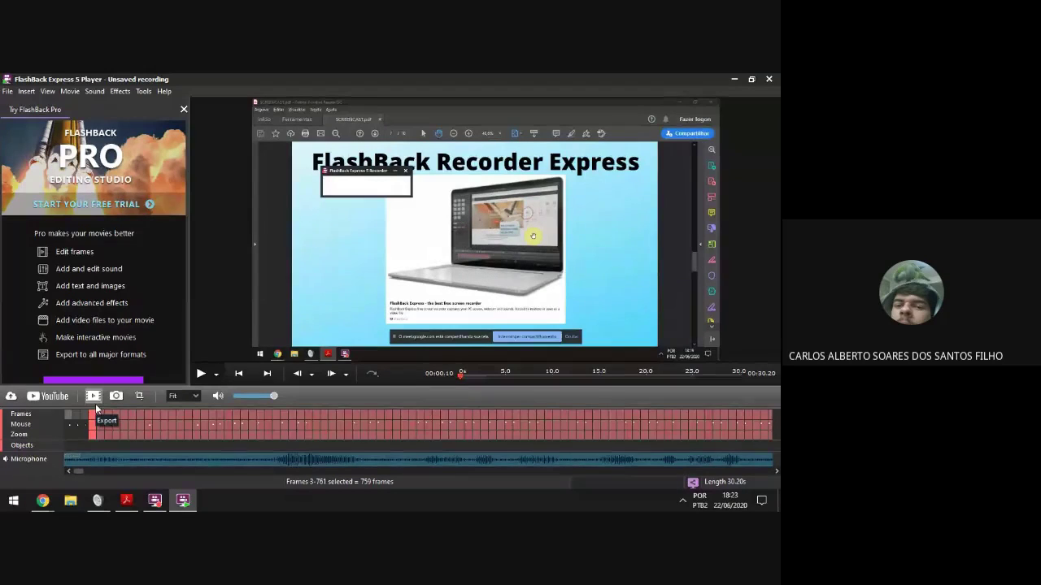
Close the FlashBack Express Player and discard the unsaved recording.
click(768, 79)
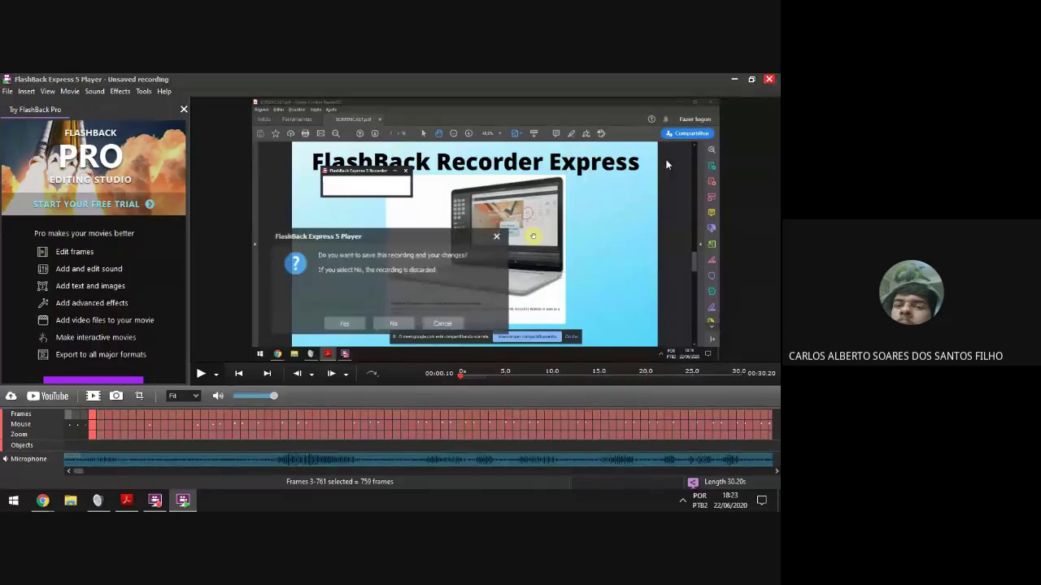
click(393, 324)
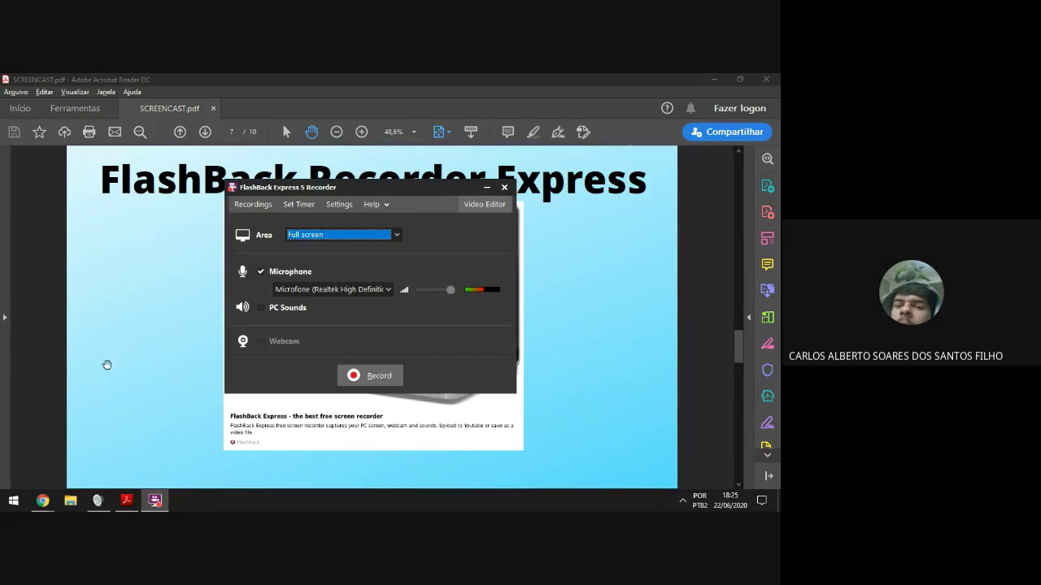
Open the Windows Voice Recorder (Gravador de Voz) beside the recorder window, look through its saved recordings and close it.
click(14, 500)
click(272, 301)
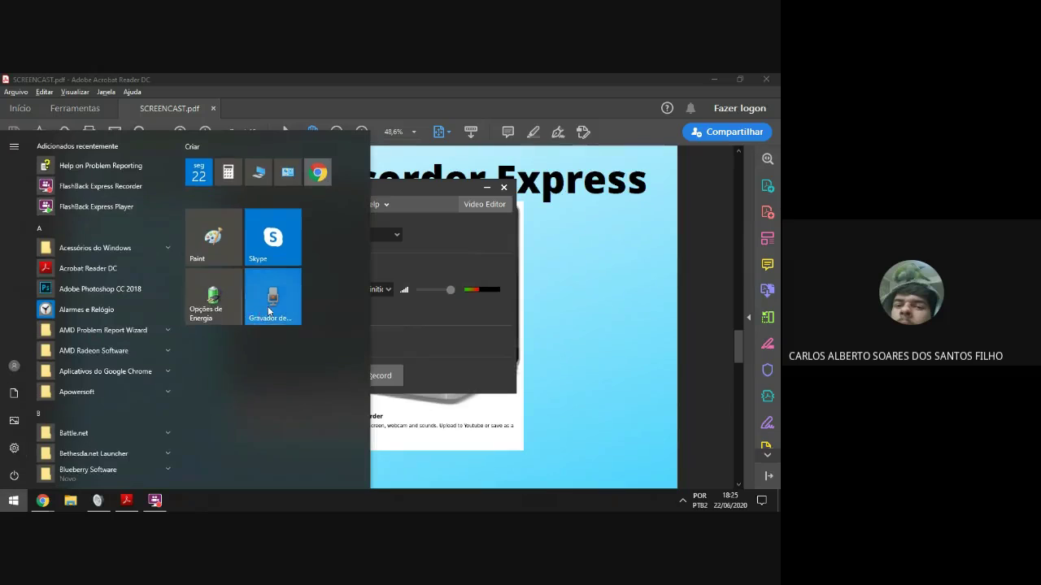
drag(325, 176, 618, 166)
scroll(617, 282, down, 1)
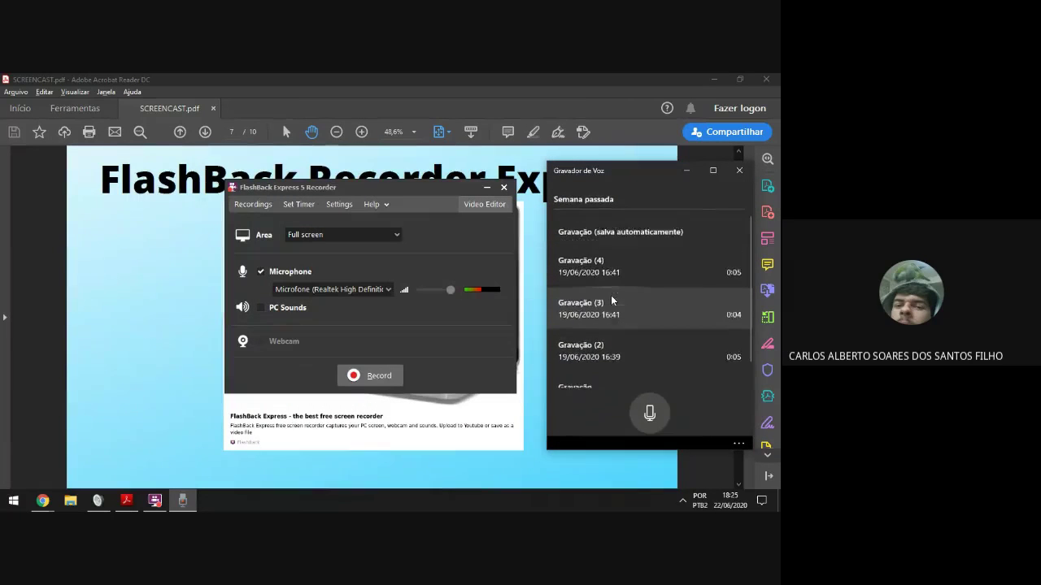
scroll(597, 260, up, 1)
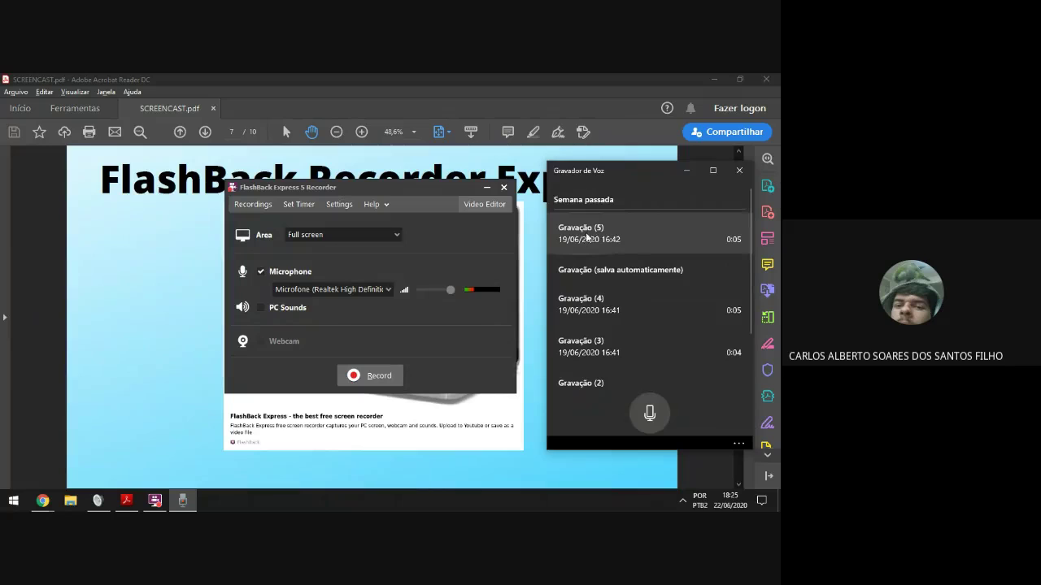
click(739, 170)
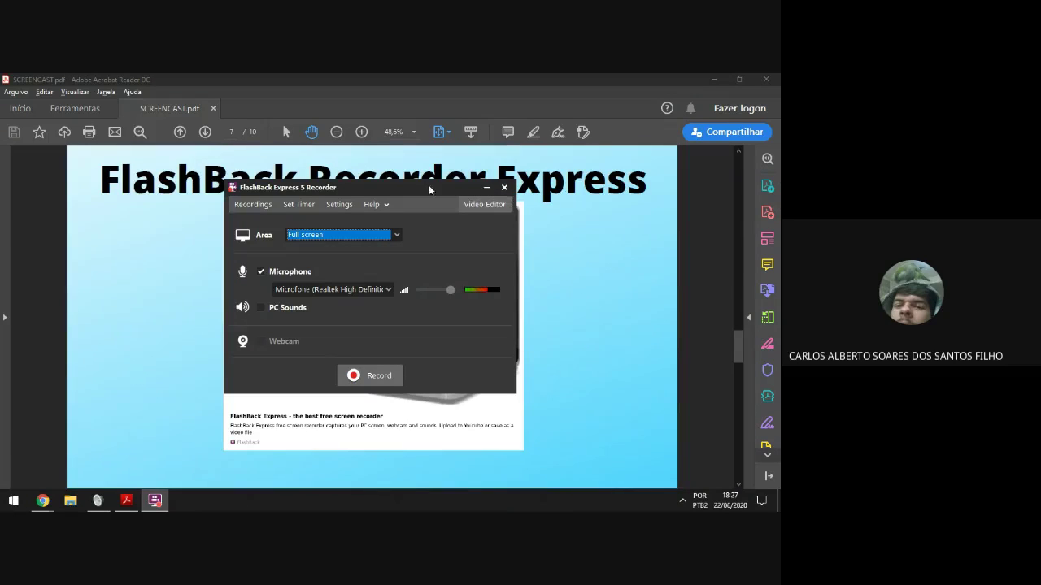
Minimize the FlashBack Express Recorder and advance SCREENCAST.pdf to the OBS Studio slide on page 8.
drag(387, 188, 233, 213)
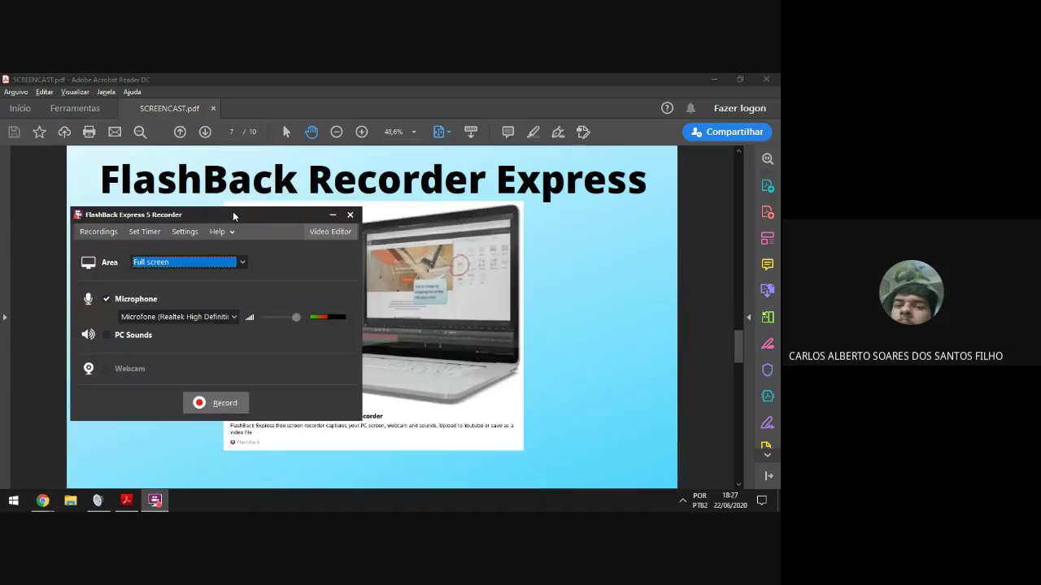
click(331, 215)
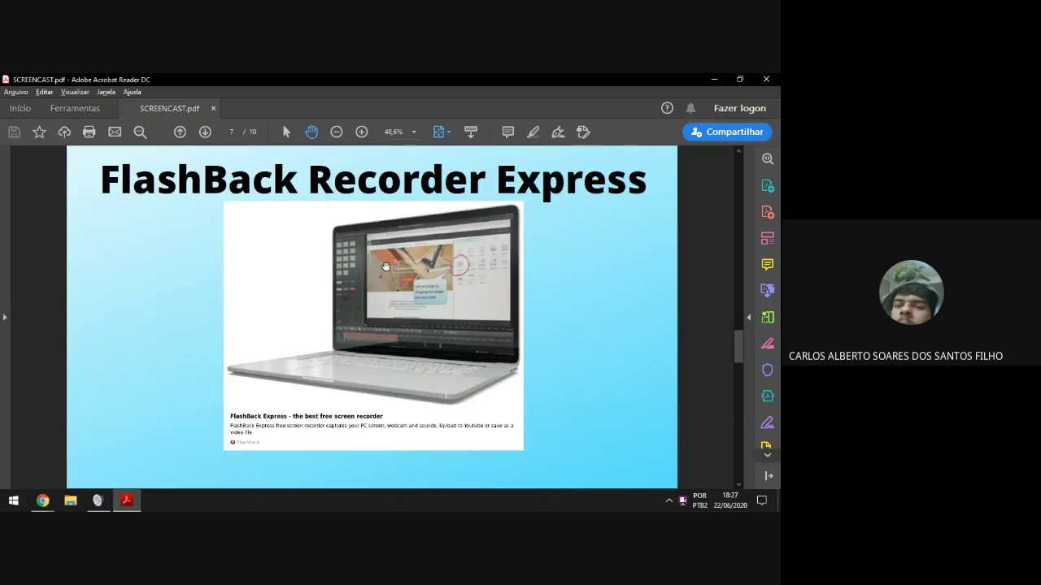
scroll(385, 267, down, 2)
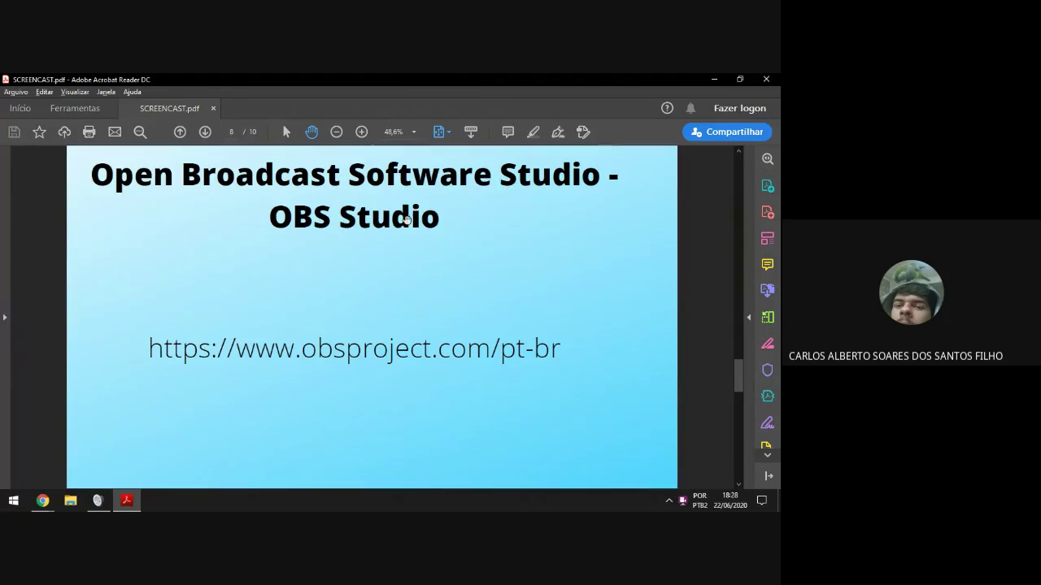
Show the OBS Studio website at obsproject.com/pt-br in Chrome and minimize the browser.
click(42, 500)
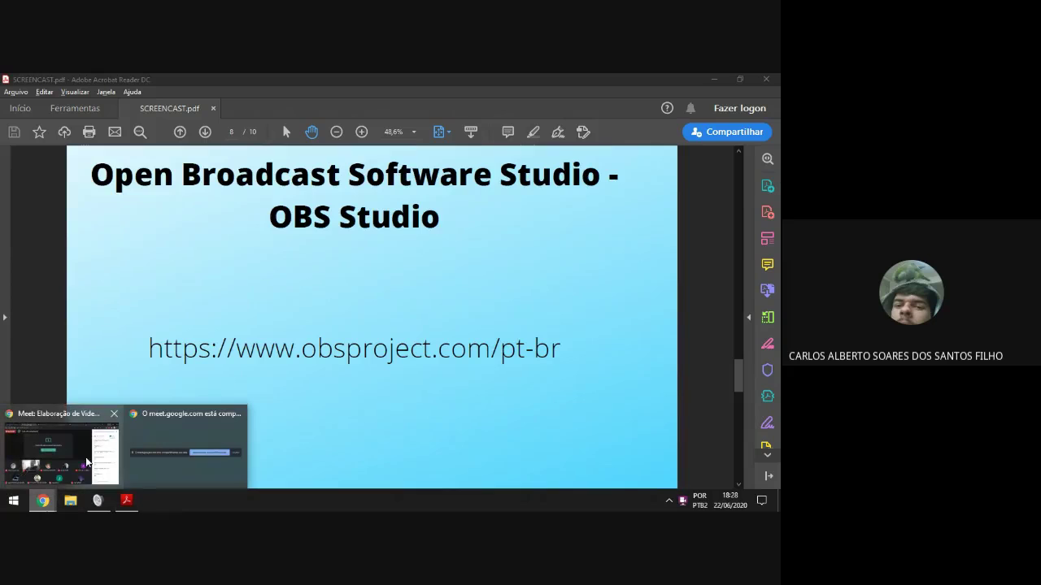
click(87, 462)
click(382, 82)
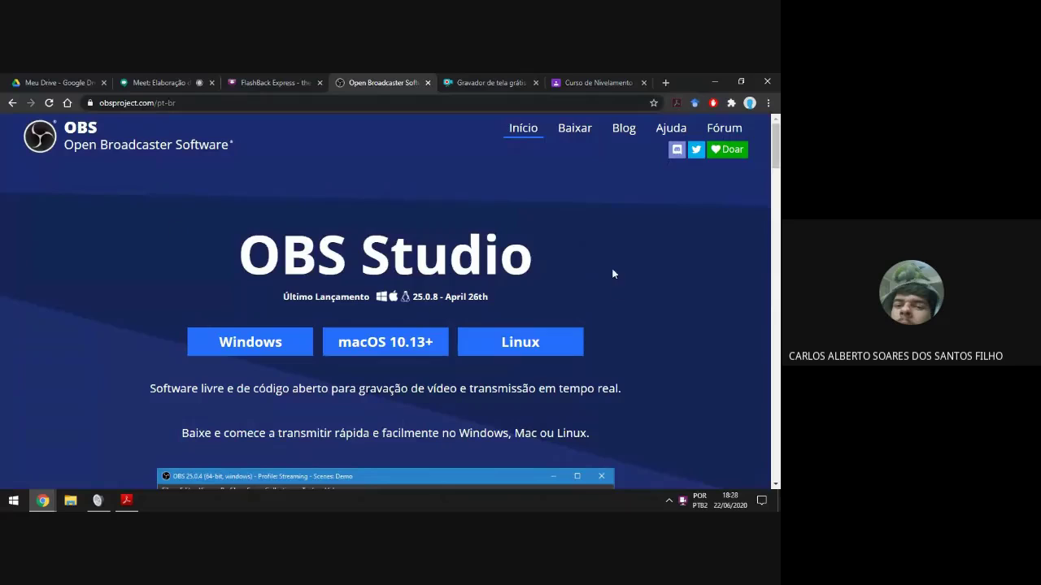
click(712, 82)
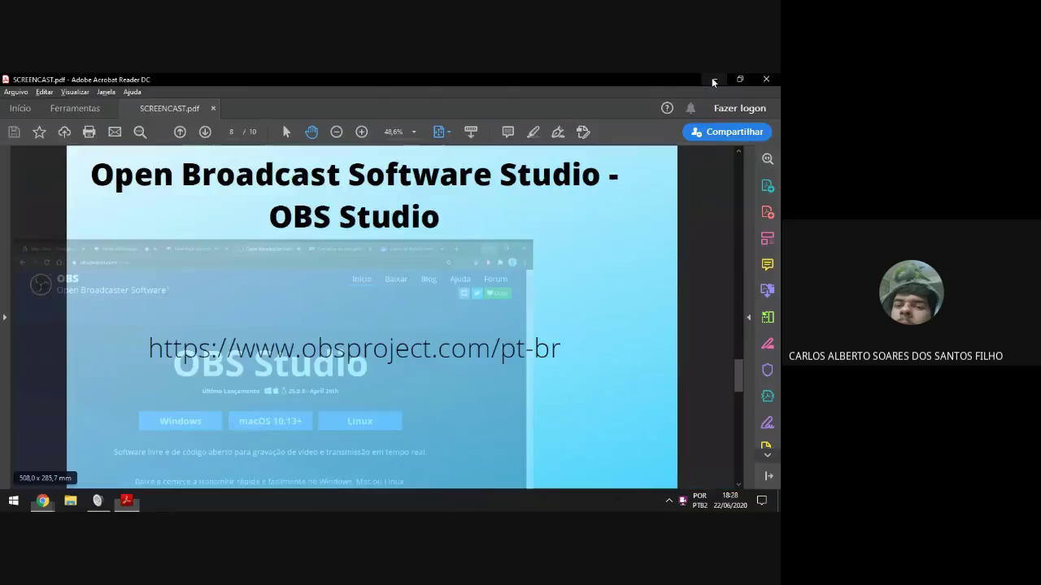
Minimize the presentation, switch to OBS Studio and delete its existing "screencast" scene.
click(712, 82)
click(497, 292)
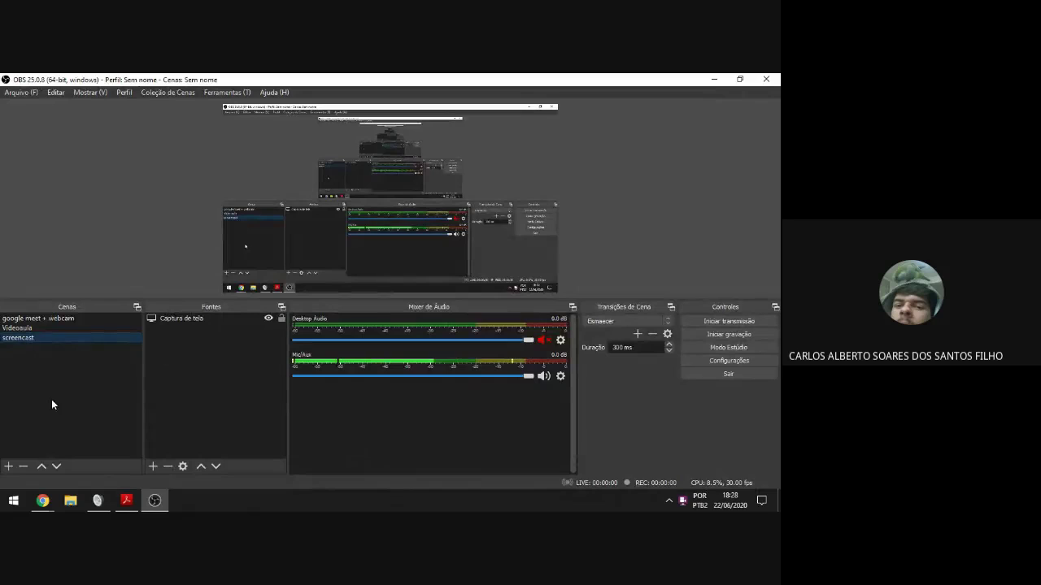
key(Delete)
click(419, 301)
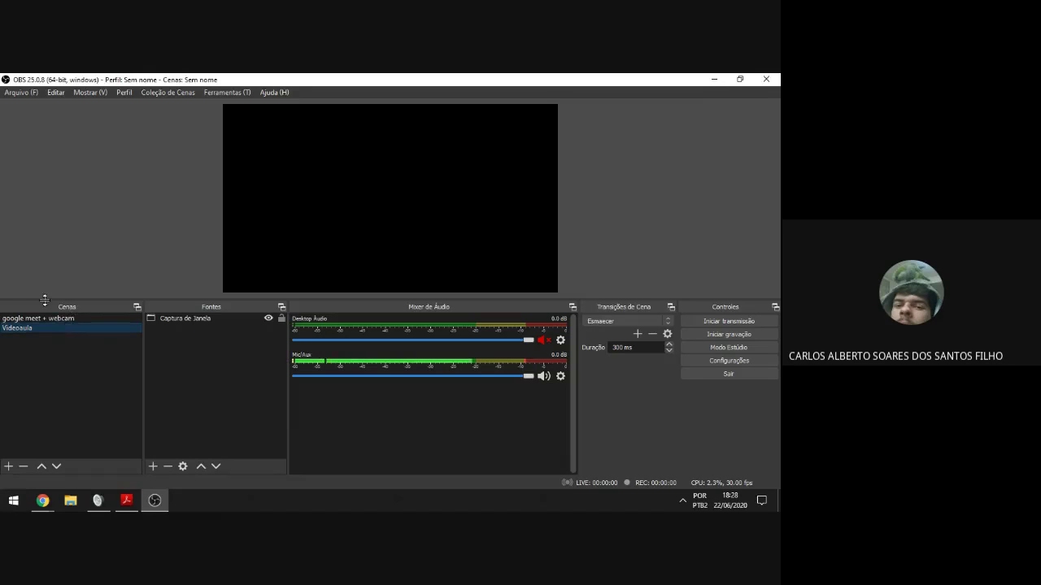
Add a new scene named Screencast to the scene list.
right_click(43, 356)
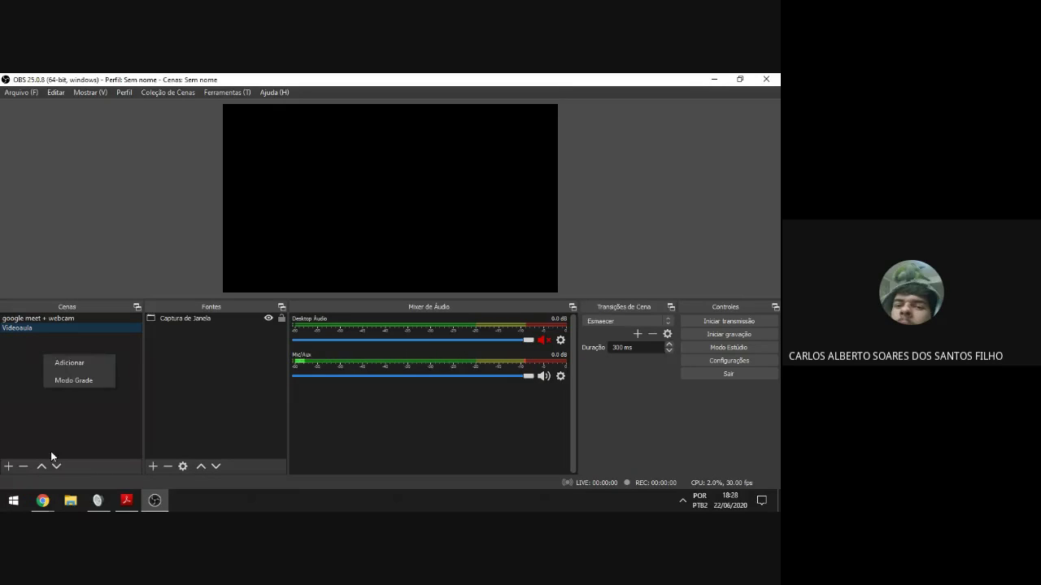
click(70, 363)
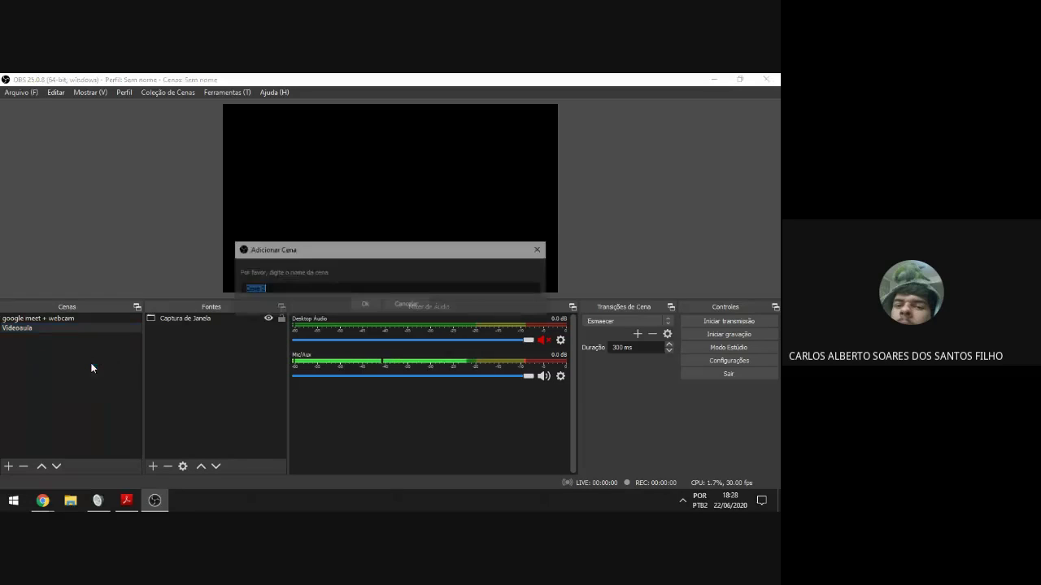
text(S)
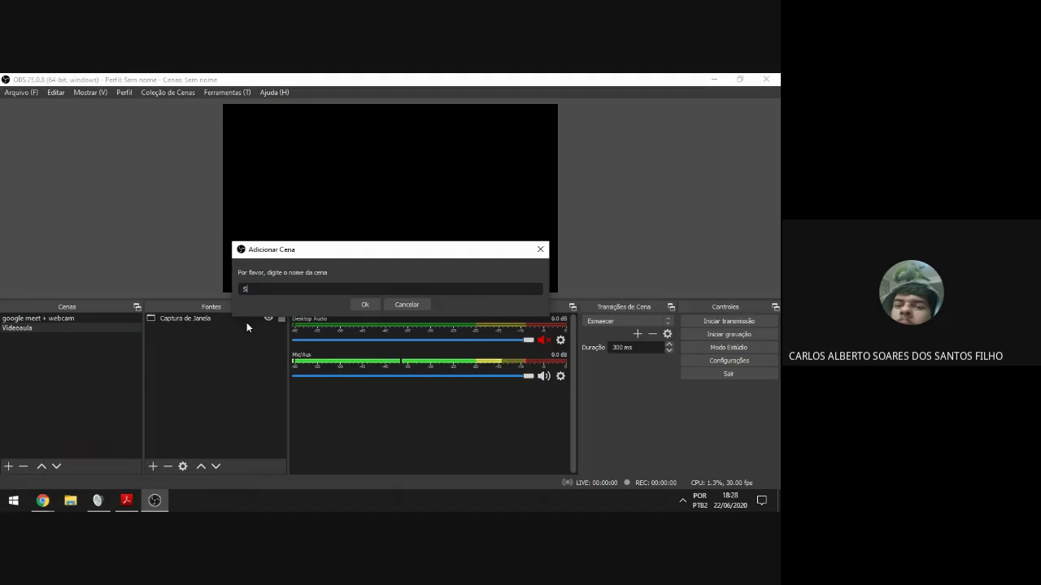
text(creencast)
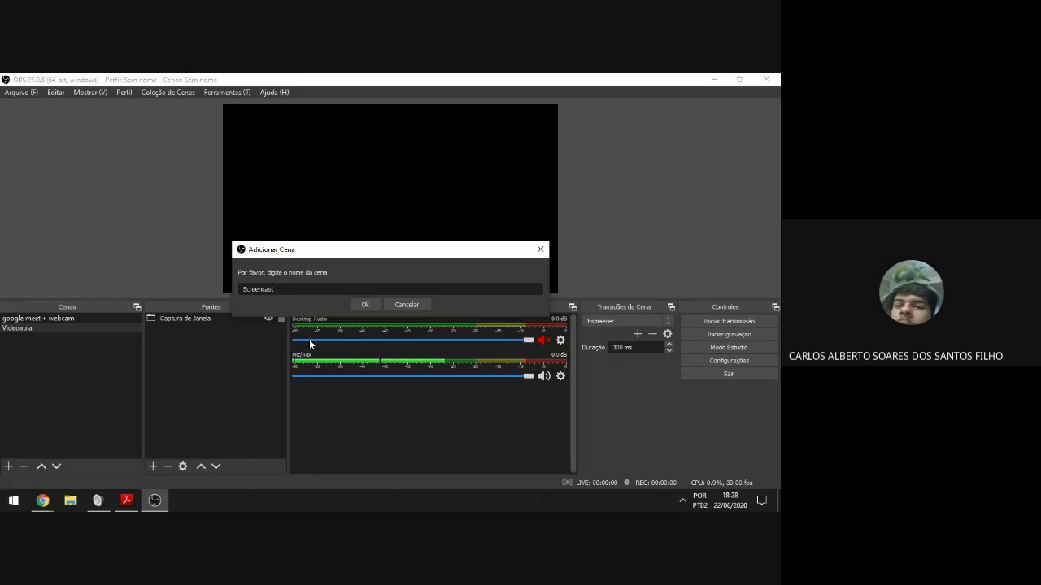
click(365, 305)
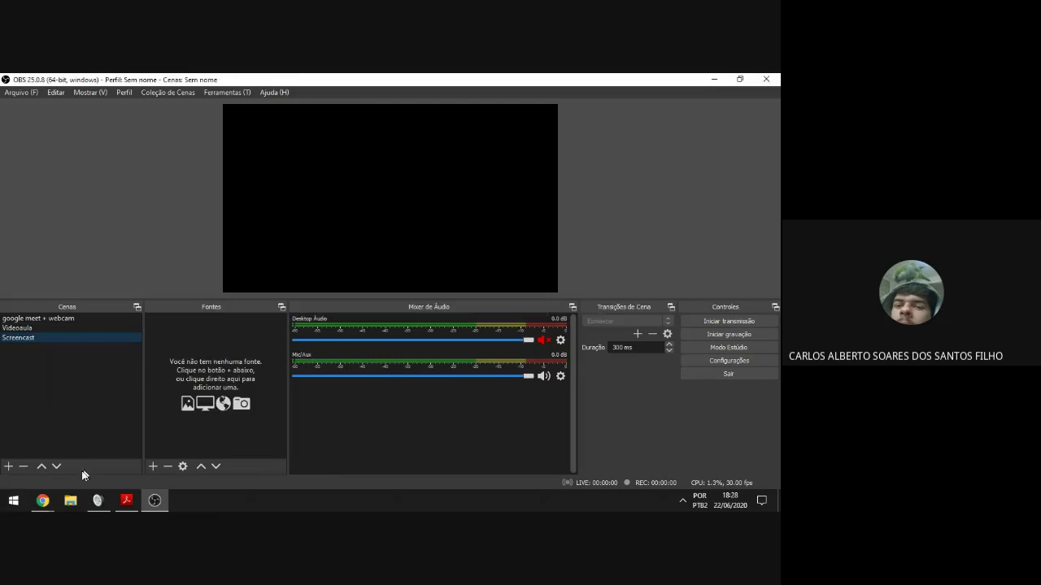
right_click(37, 357)
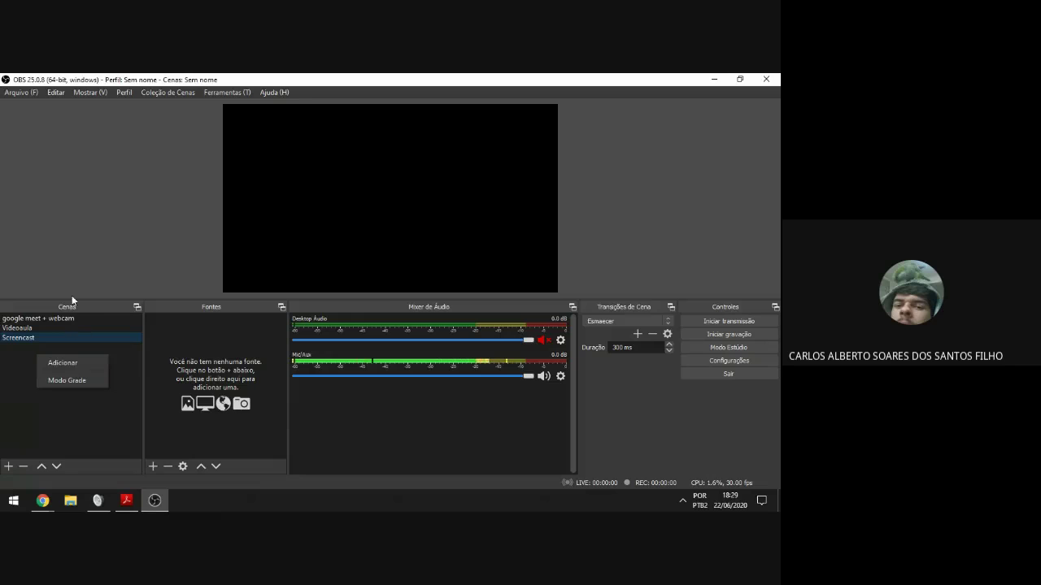
click(15, 436)
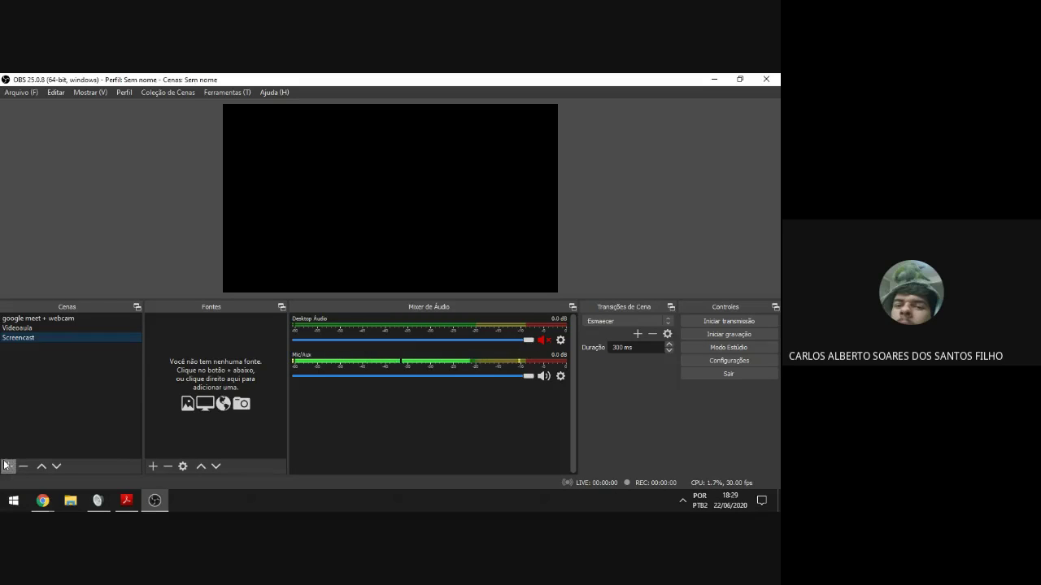
click(8, 467)
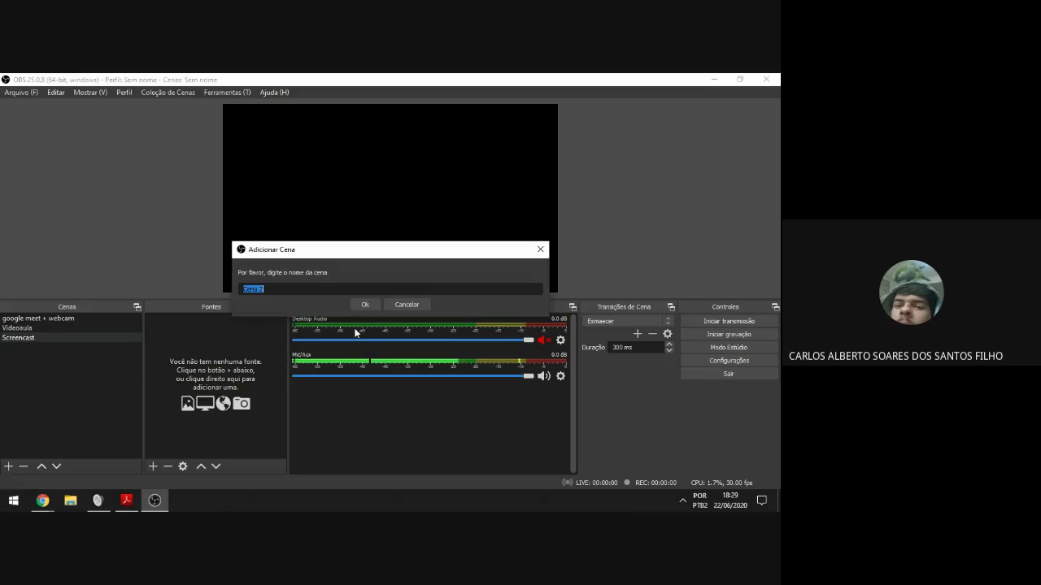
click(412, 305)
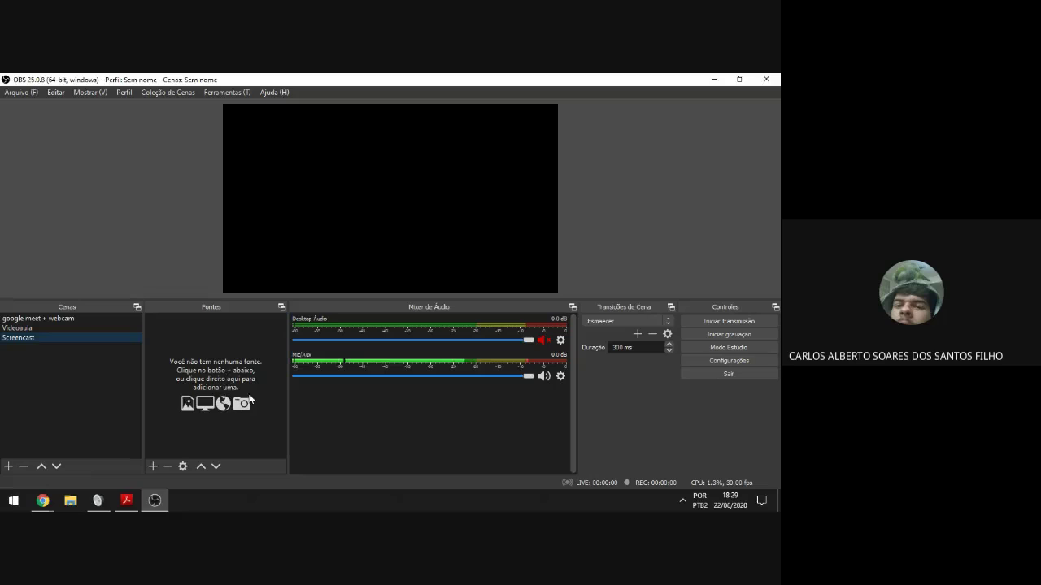
Add a new display capture (Captura de tela) source named Videoaula1 to the Screencast scene.
right_click(199, 341)
click(173, 379)
click(154, 468)
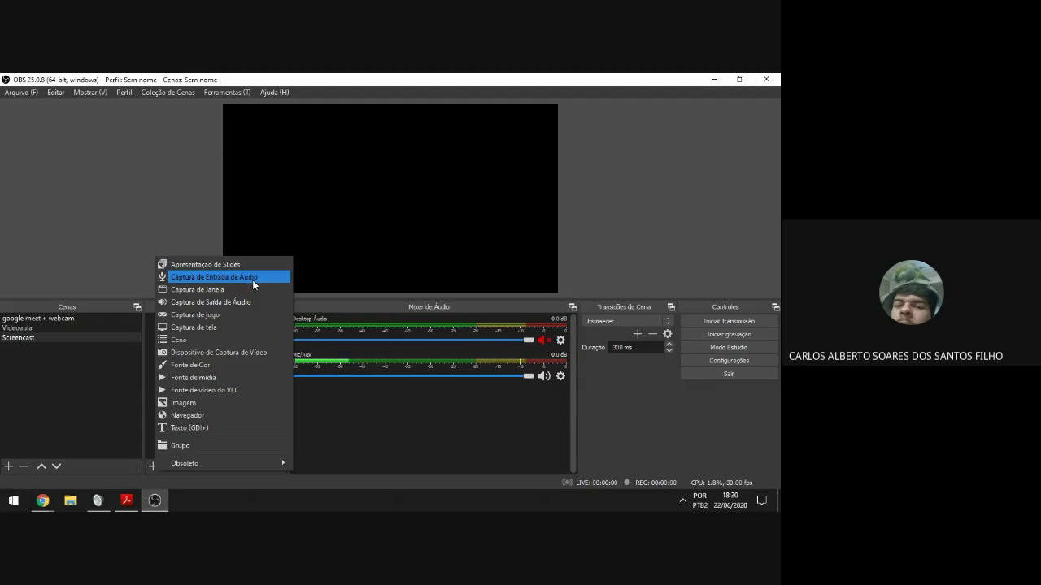
click(221, 329)
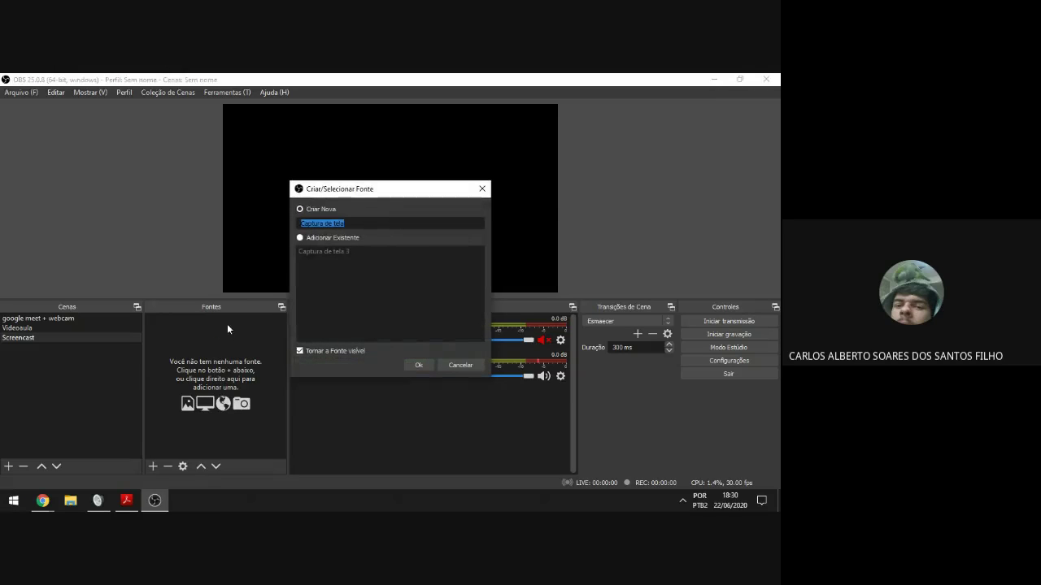
mouse_move(350, 190)
mouse_down()
mouse_move(356, 209)
mouse_move(353, 184)
mouse_up()
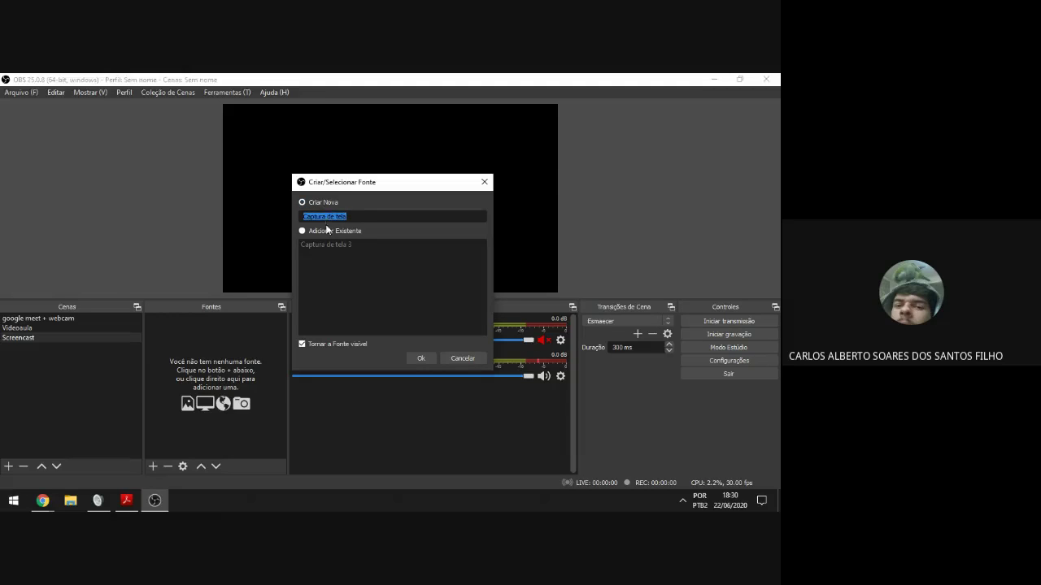
triple_click(370, 217)
text(Videoaula)
click(417, 358)
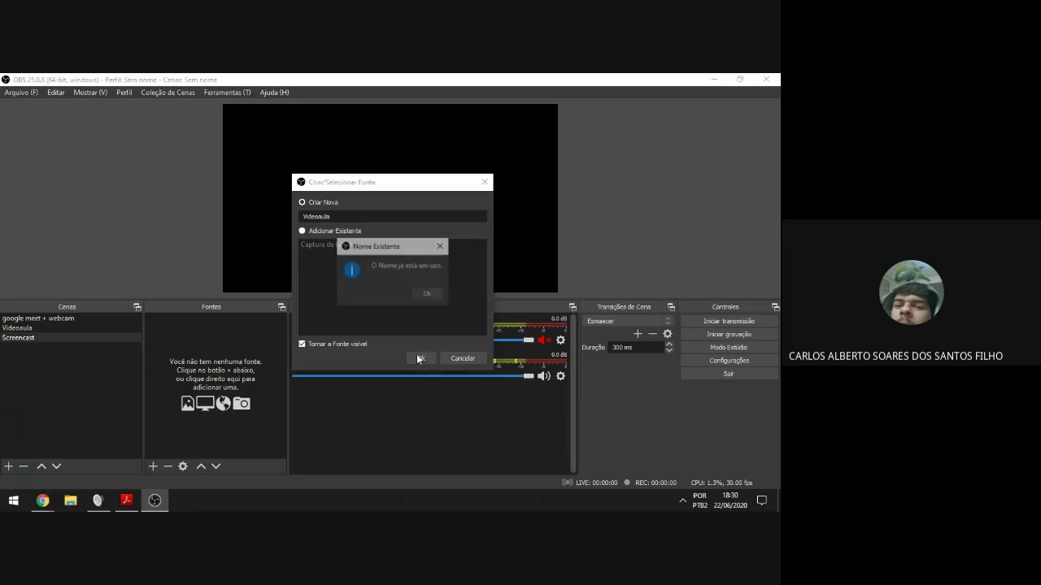
click(424, 295)
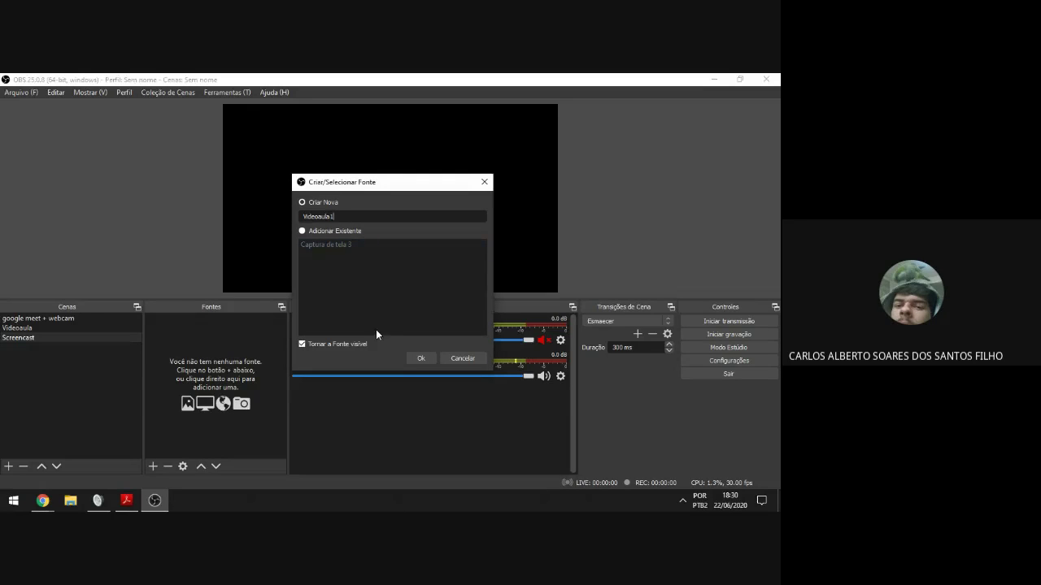
click(421, 359)
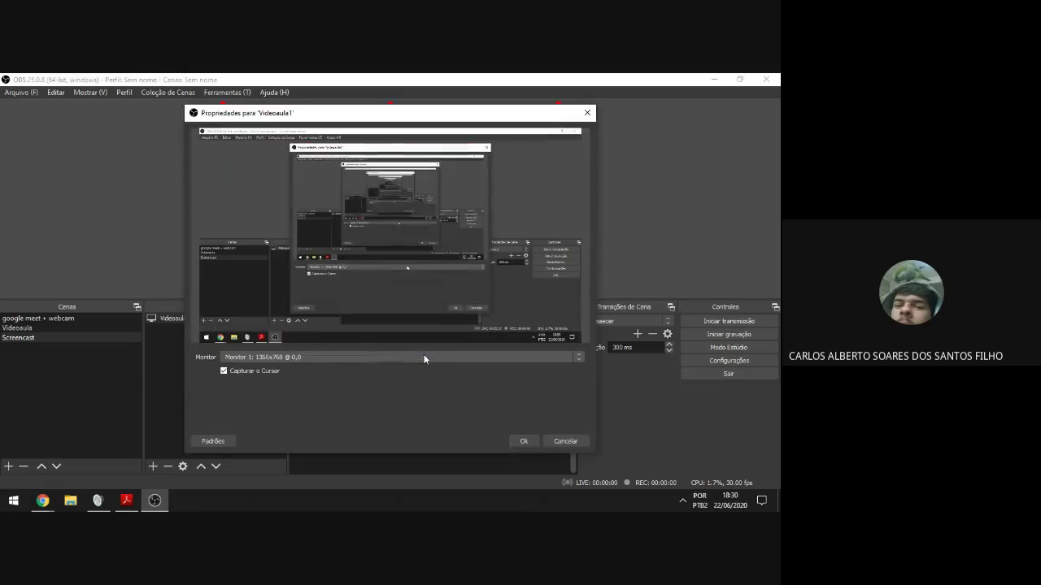
Choose Monitor 1: 1366x768 as the display captured by Videoaula1 and accept the source's properties.
click(294, 360)
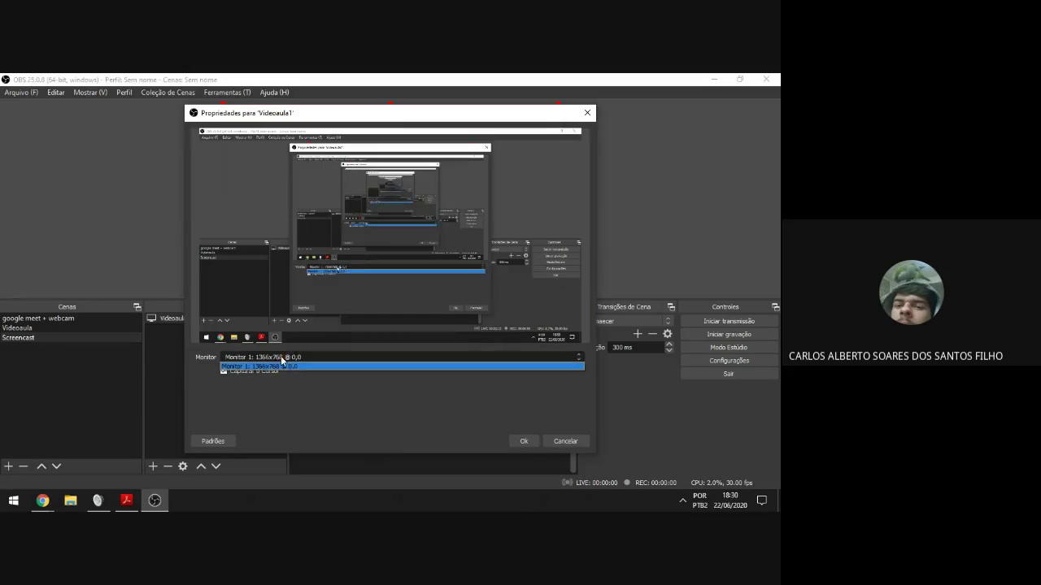
click(277, 371)
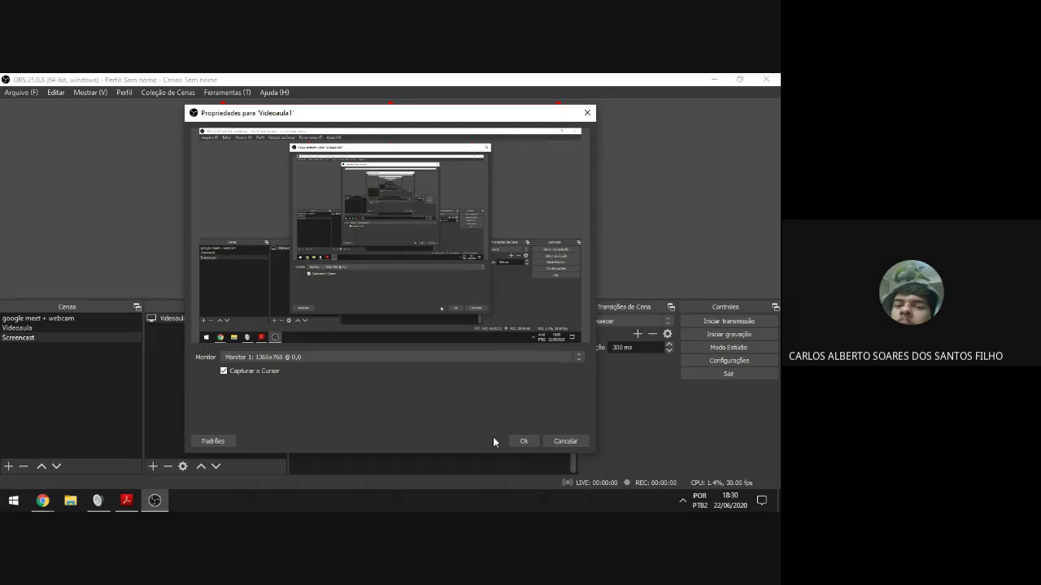
click(525, 441)
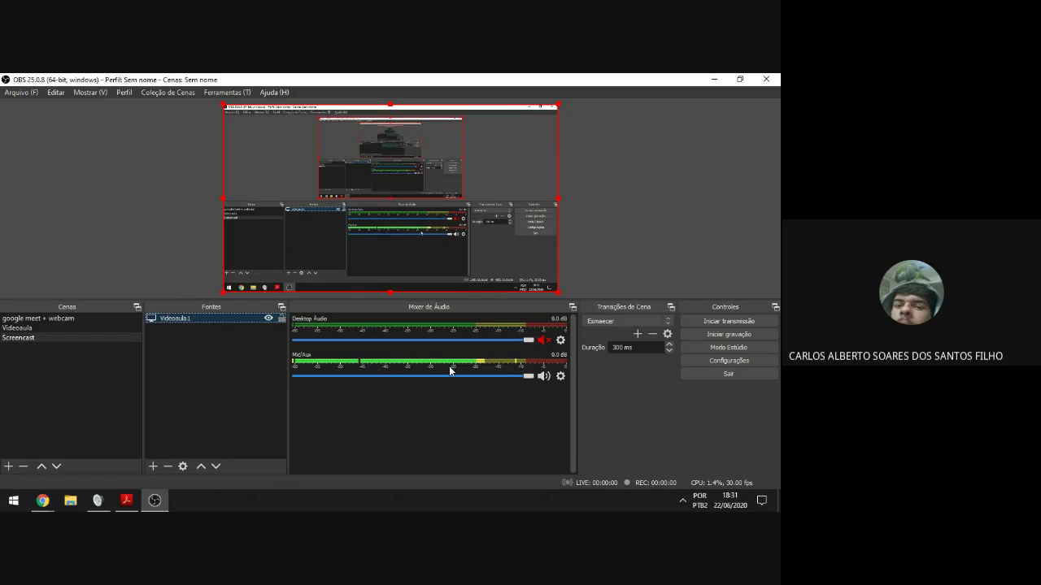
Unmute the Desktop Audio channel in the audio mixer and mute it again.
click(542, 341)
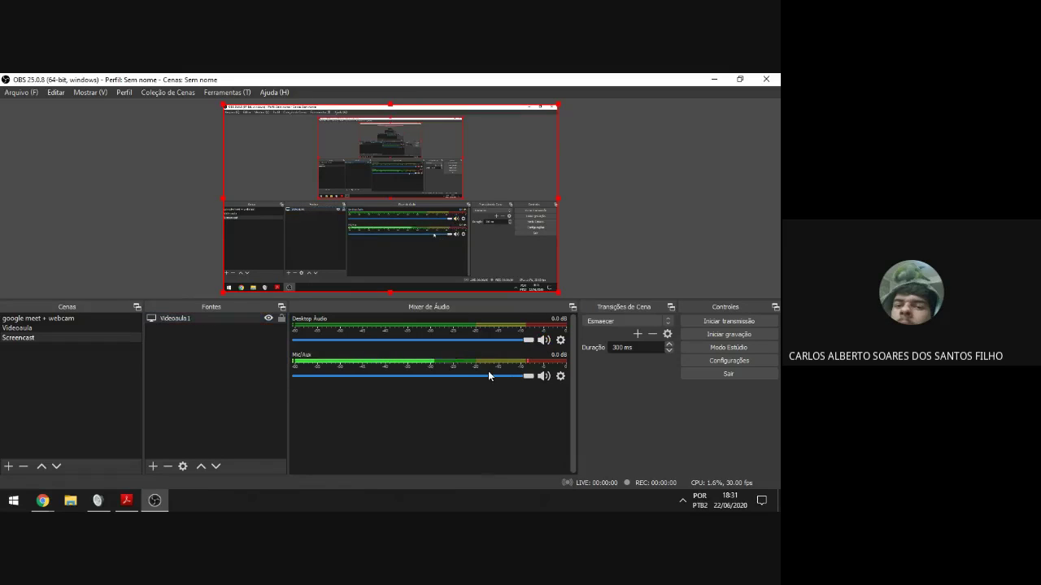
click(543, 341)
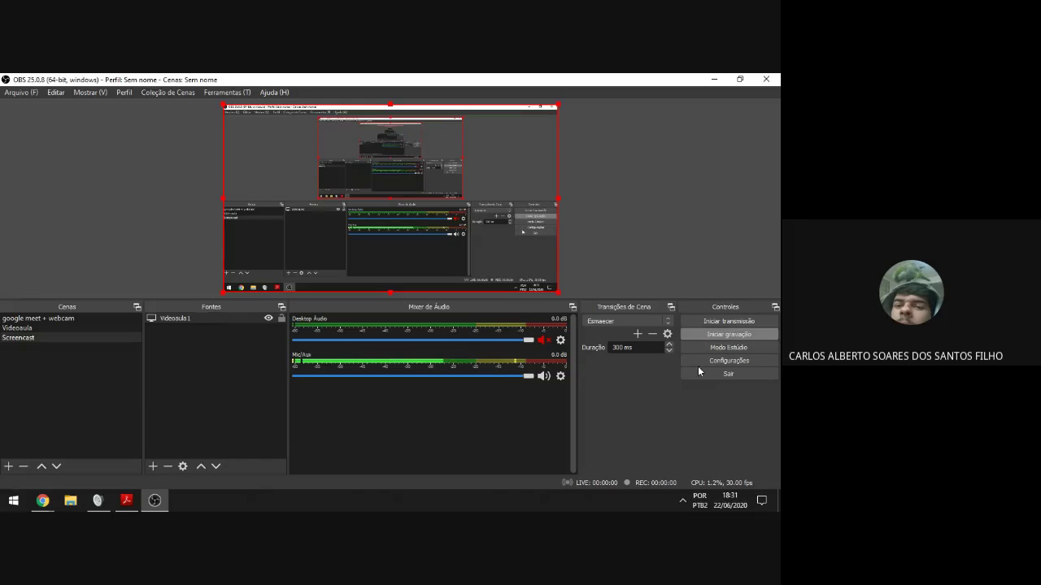
Make a test recording of the Screencast scene, pausing and resuming it once before stopping.
click(727, 335)
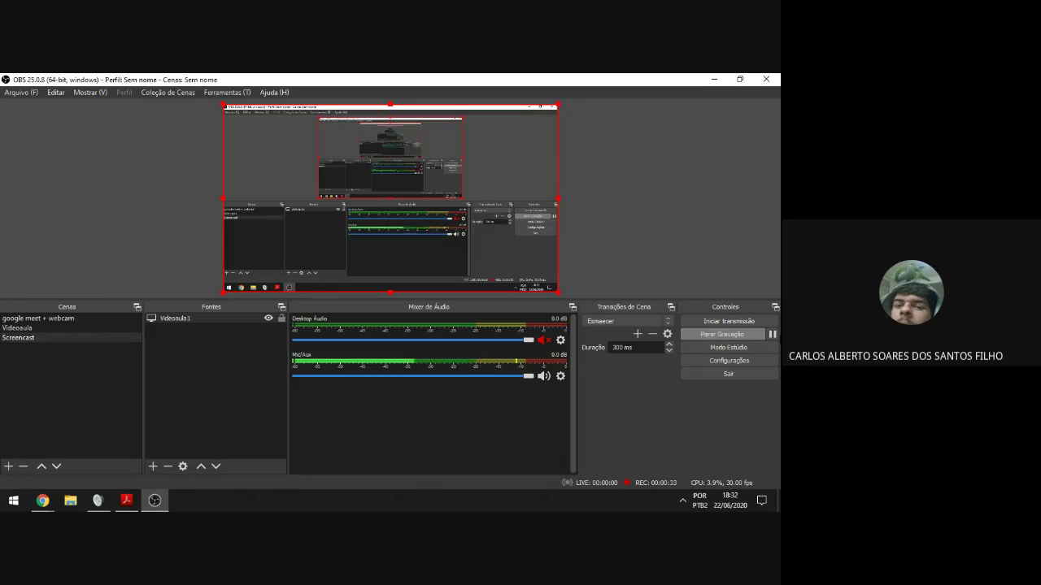
click(773, 336)
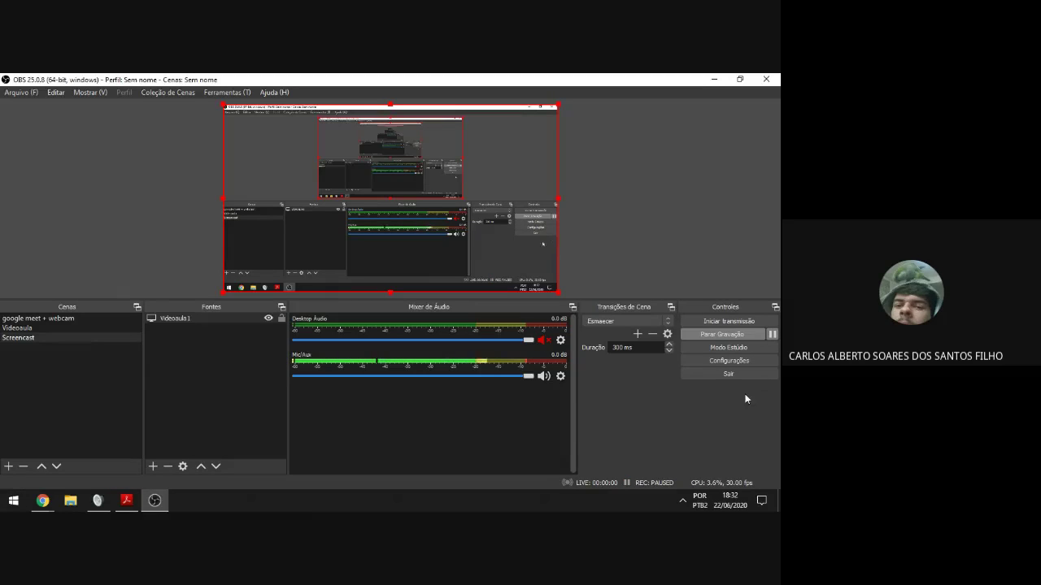
click(773, 335)
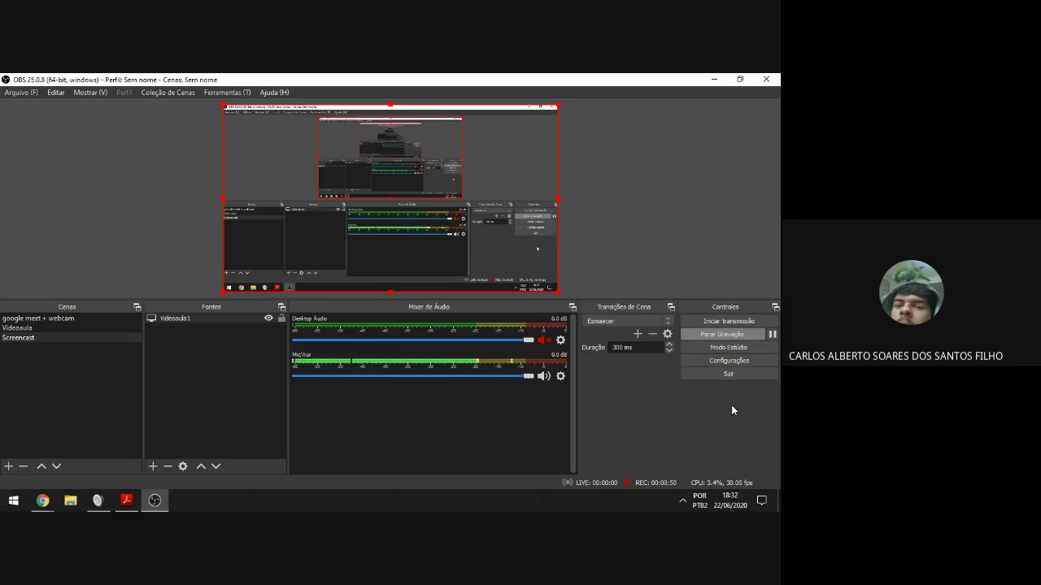
click(711, 334)
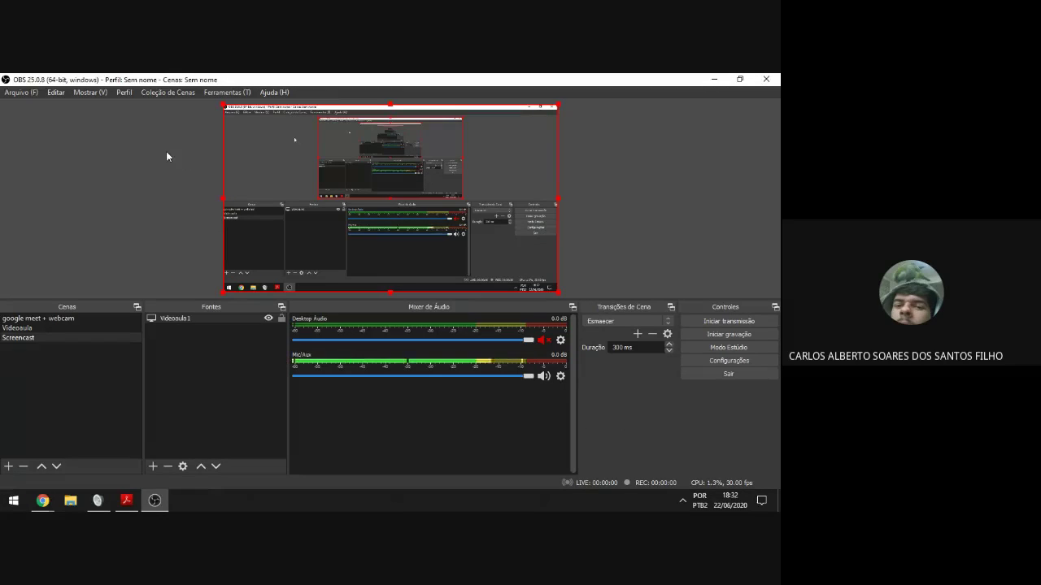
Look through the OBS settings categories and examine the recording path, format and encoder options of the output (Saída) settings.
click(718, 366)
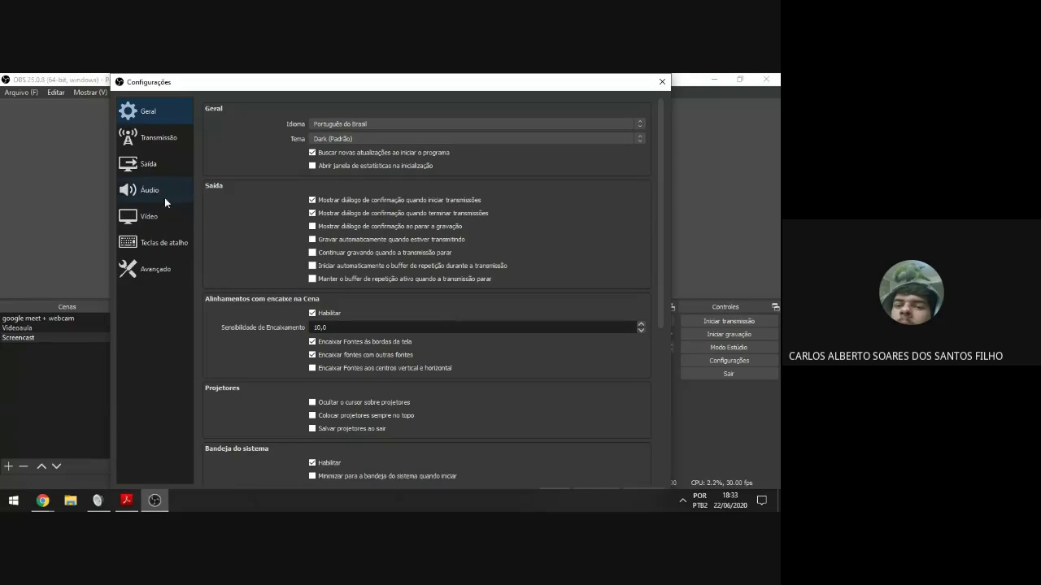
click(173, 165)
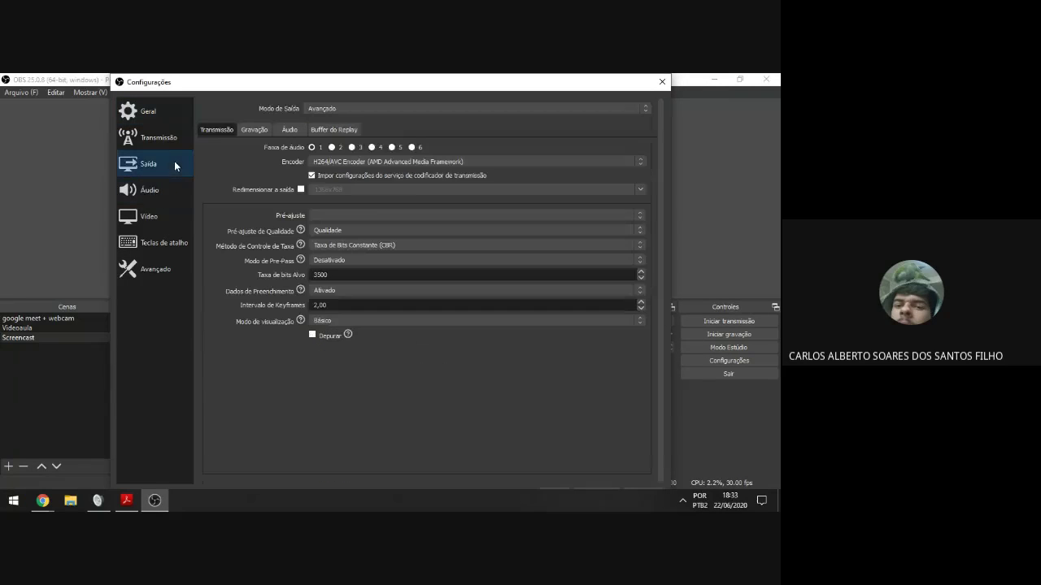
click(169, 216)
click(162, 269)
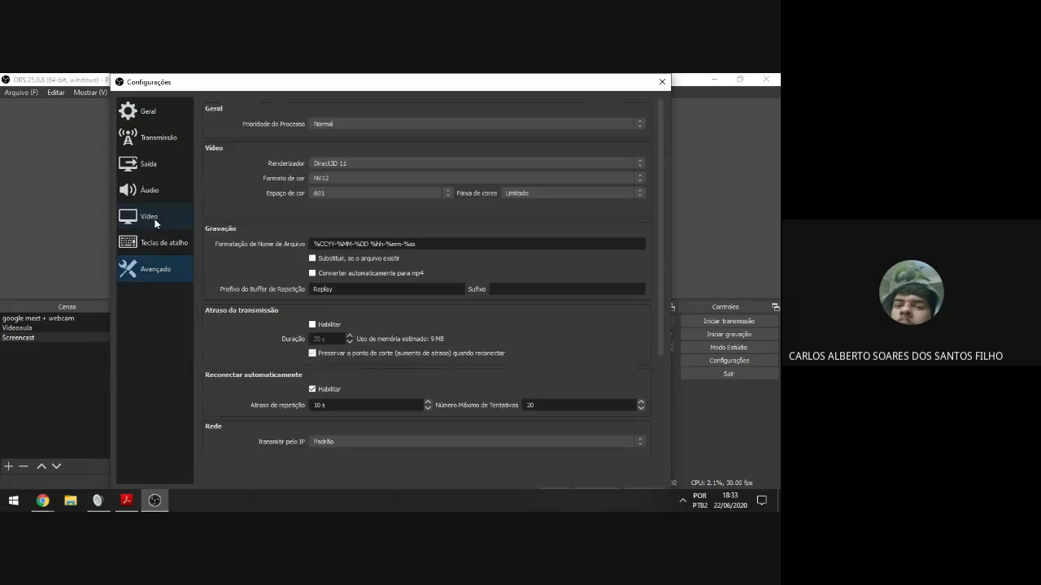
click(159, 140)
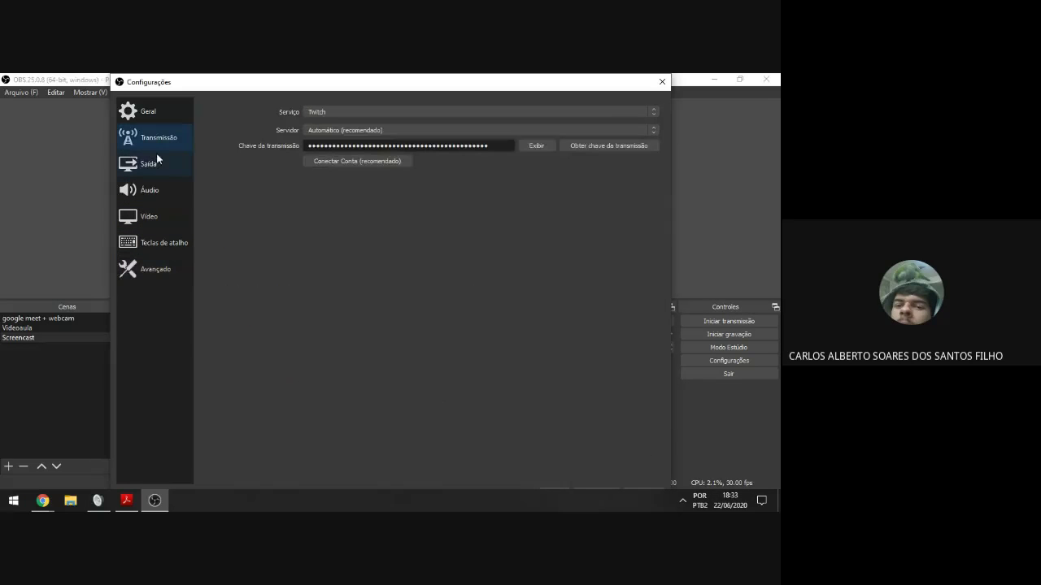
click(146, 112)
scroll(324, 227, down, 10)
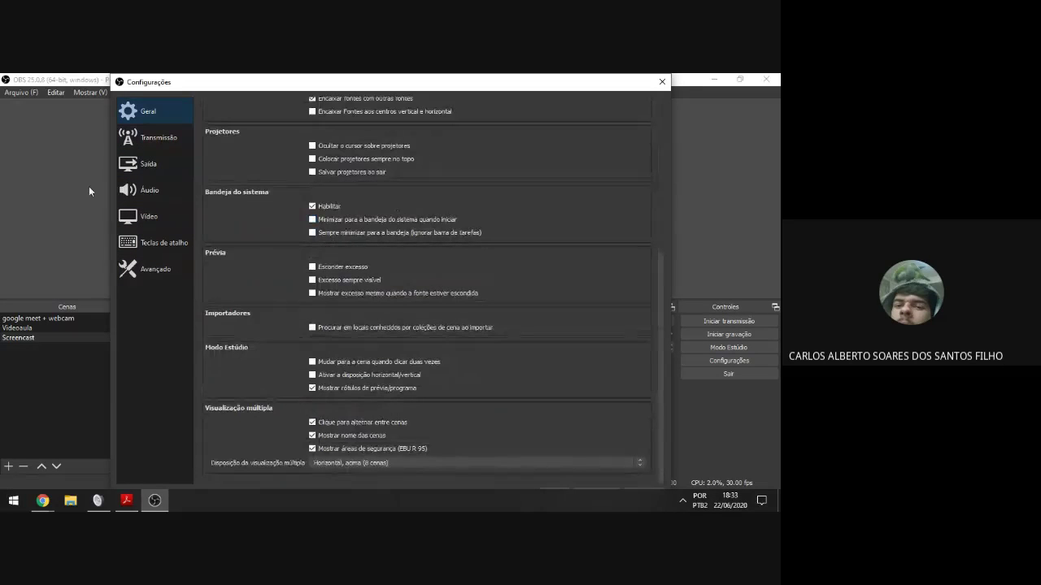
click(148, 163)
click(254, 130)
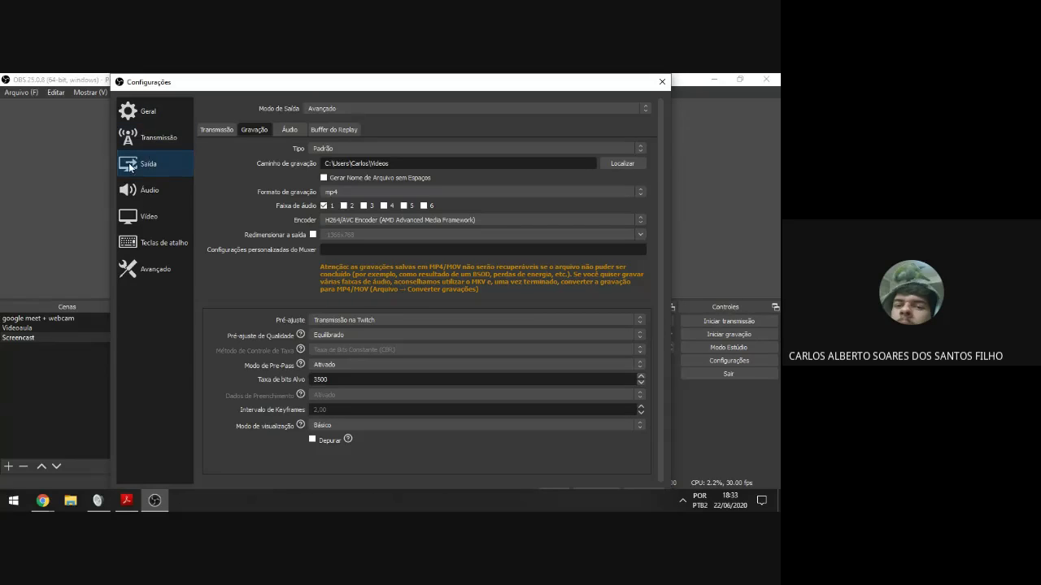
Set the output mode (Modo de Saída) to Simples and accept the settings.
click(329, 109)
click(330, 110)
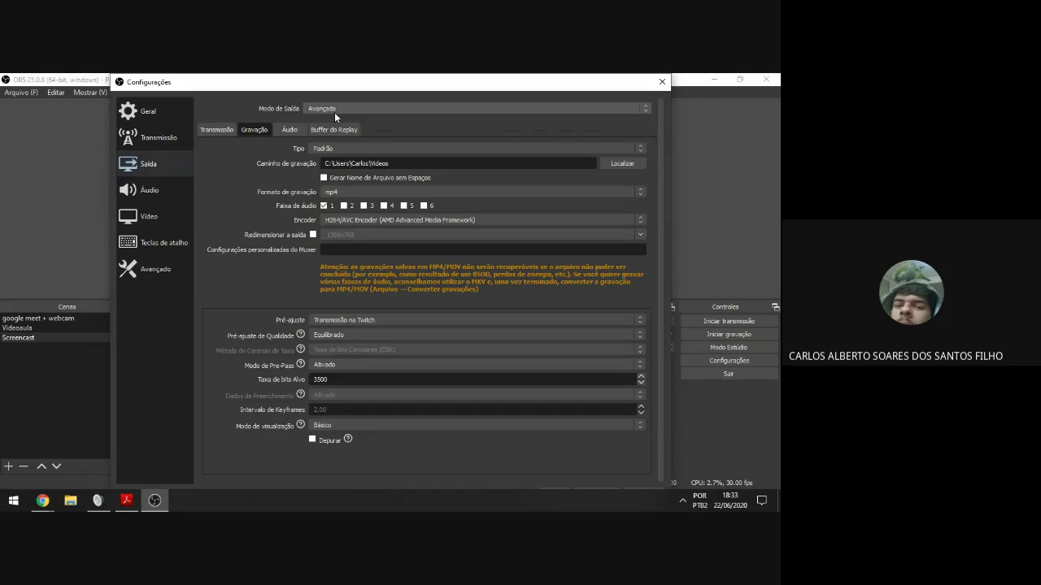
click(334, 112)
click(334, 117)
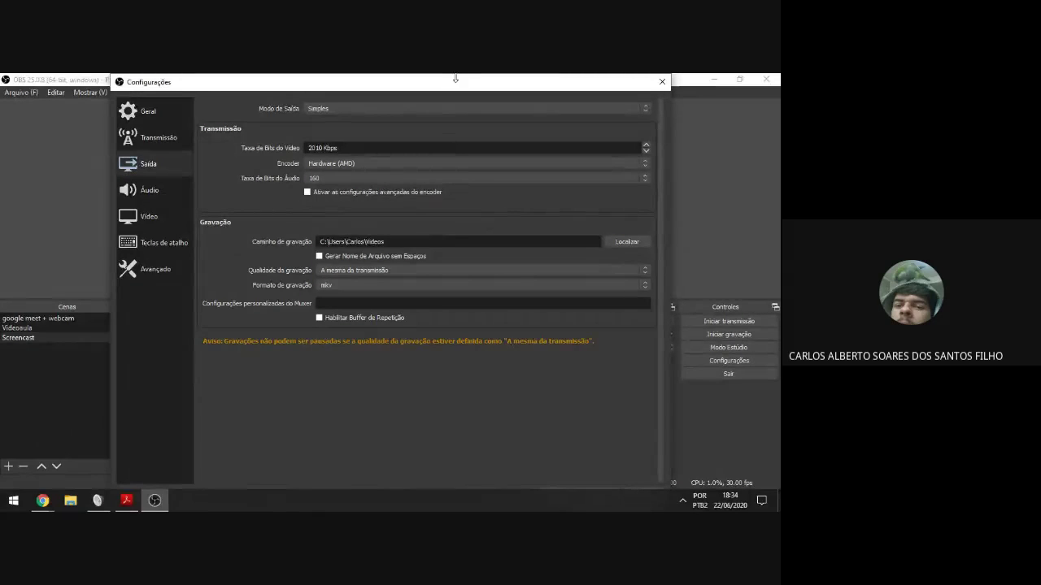
mouse_move(455, 79)
mouse_down()
mouse_move(444, 109)
mouse_move(441, 81)
mouse_up()
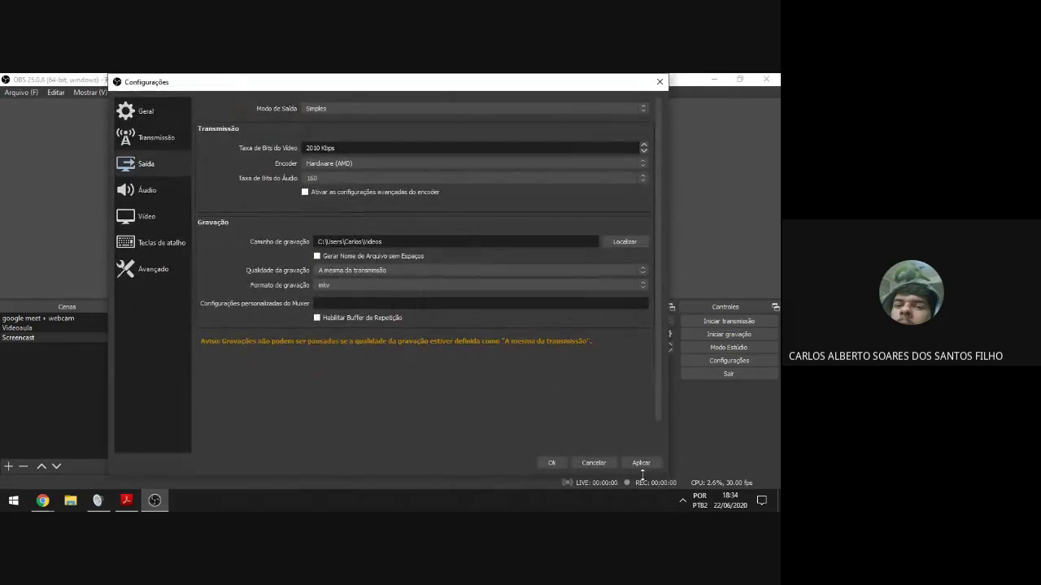
click(553, 462)
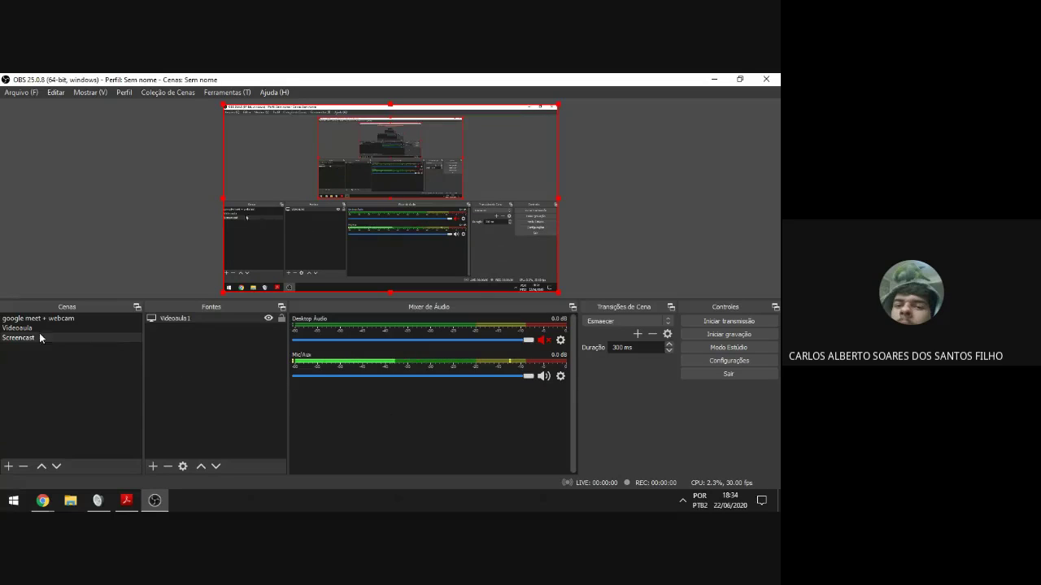
Select the Screencast scene and its Videoaula1 source, and make a short recording of it.
click(18, 339)
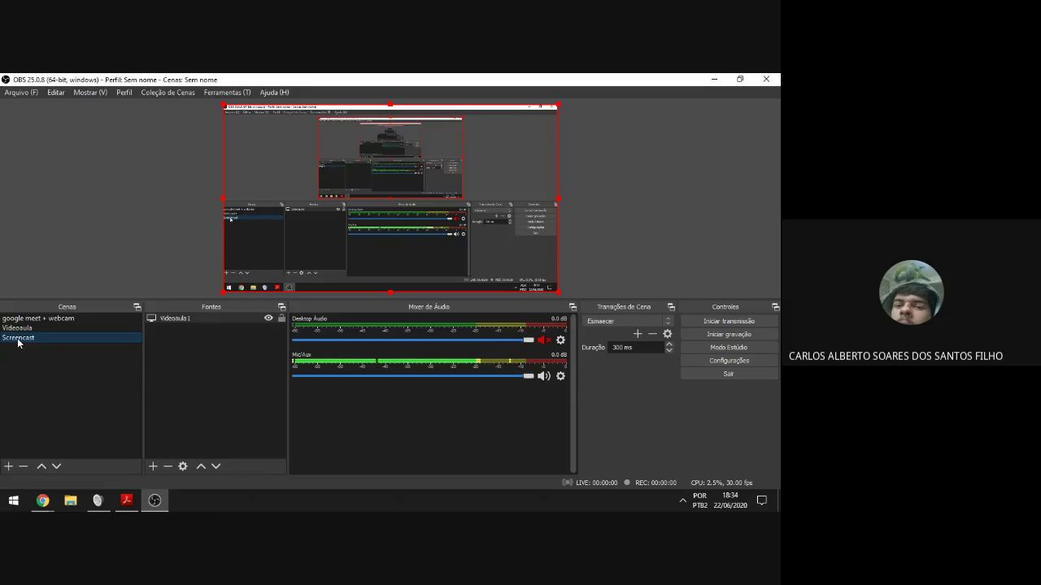
click(189, 320)
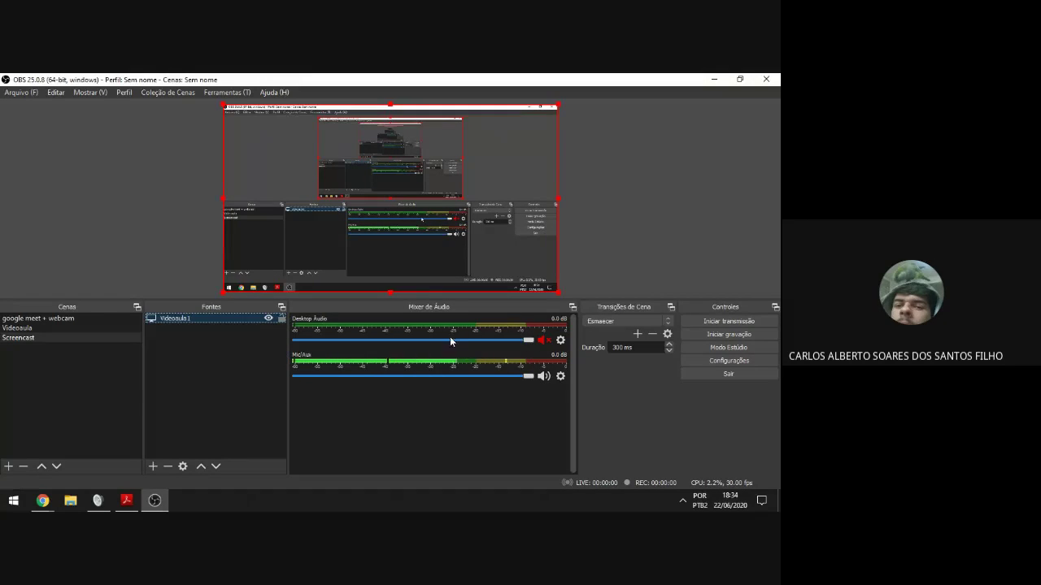
click(722, 336)
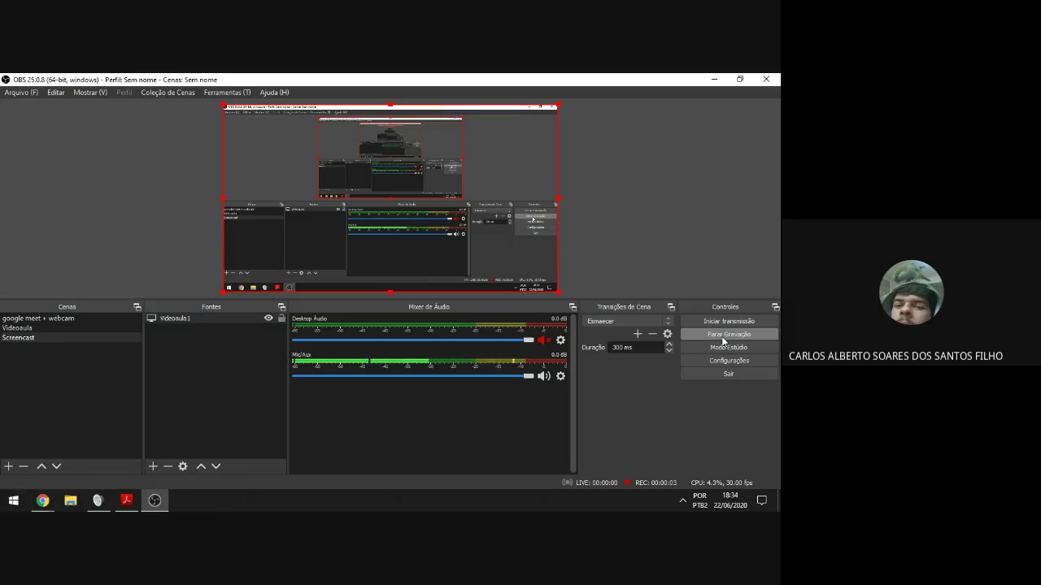
click(723, 338)
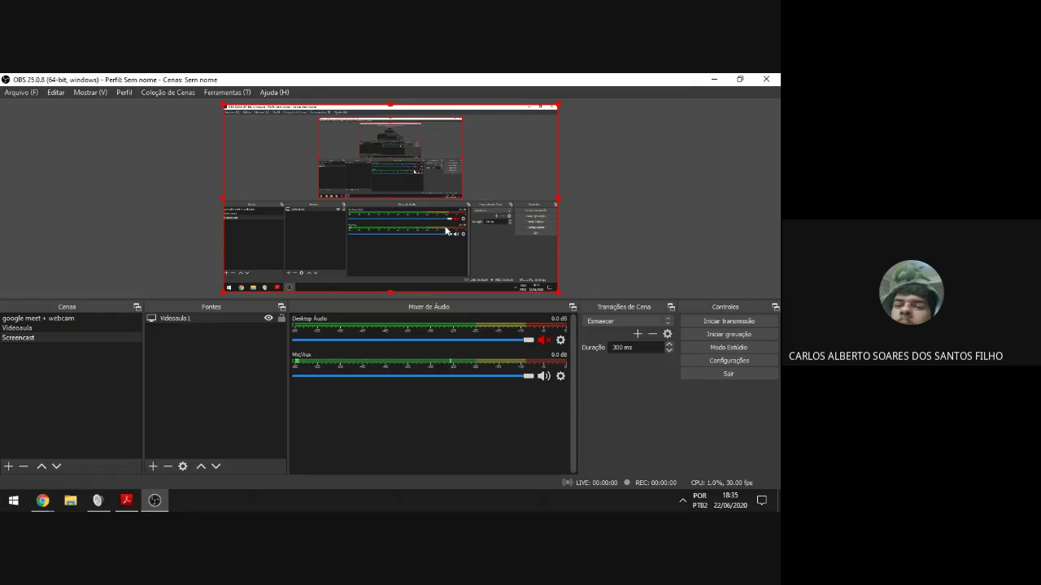
Minimize OBS, switch to SCREENCAST.pdf in Acrobat Reader and show the OBS Studio slide in full screen.
click(715, 80)
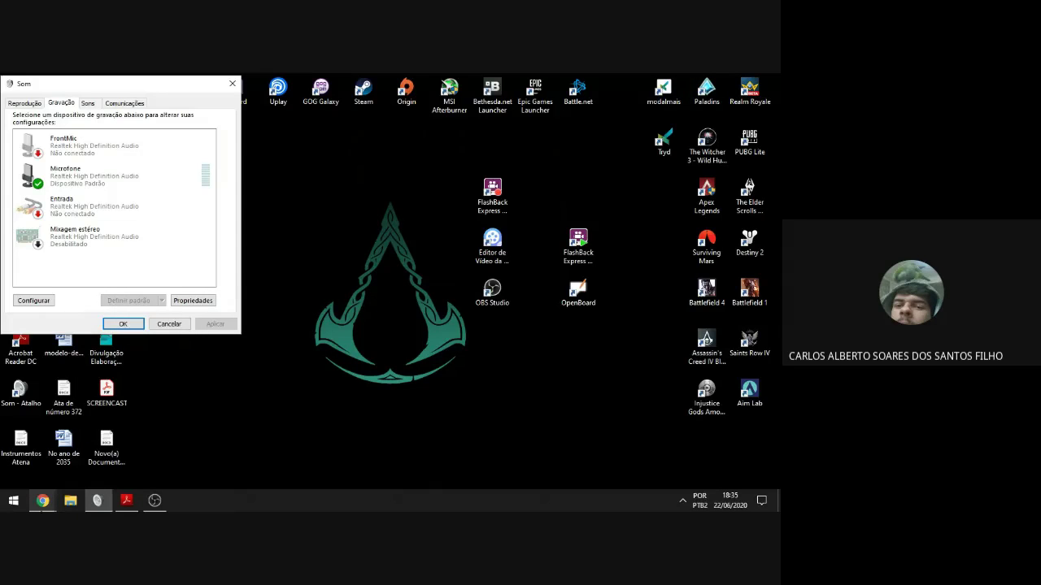
click(125, 501)
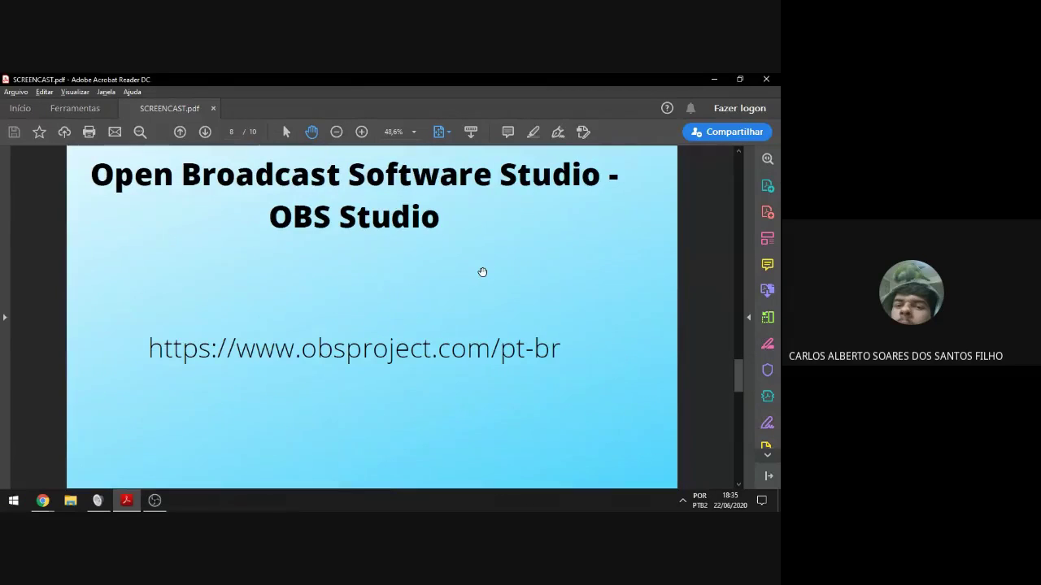
key(ctrl+l)
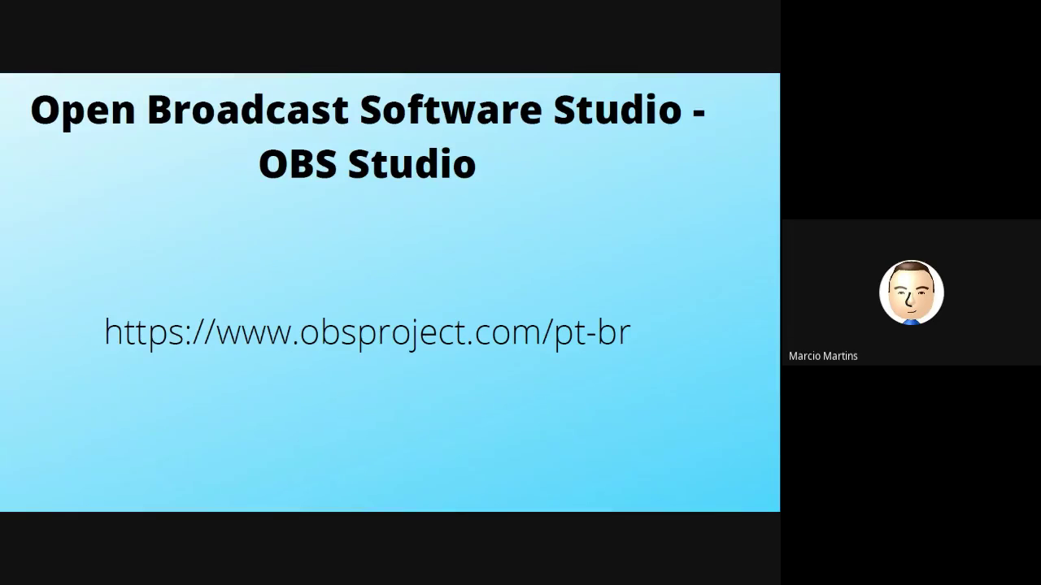
key(Escape)
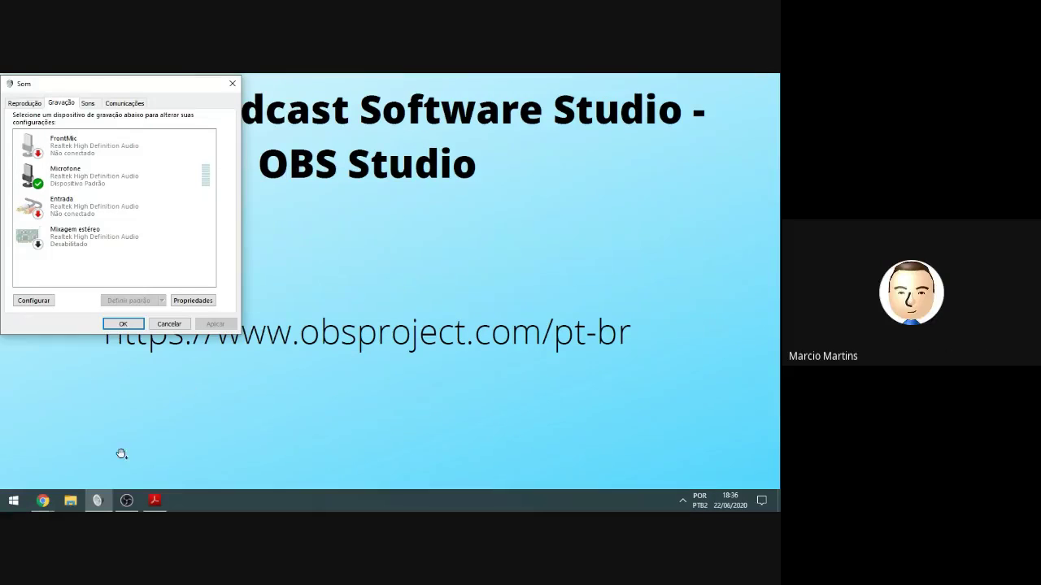
Switch to Chrome to view the FlashBack Express download page, and minimize the browser to return to the slide.
mouse_move(42, 503)
click(68, 457)
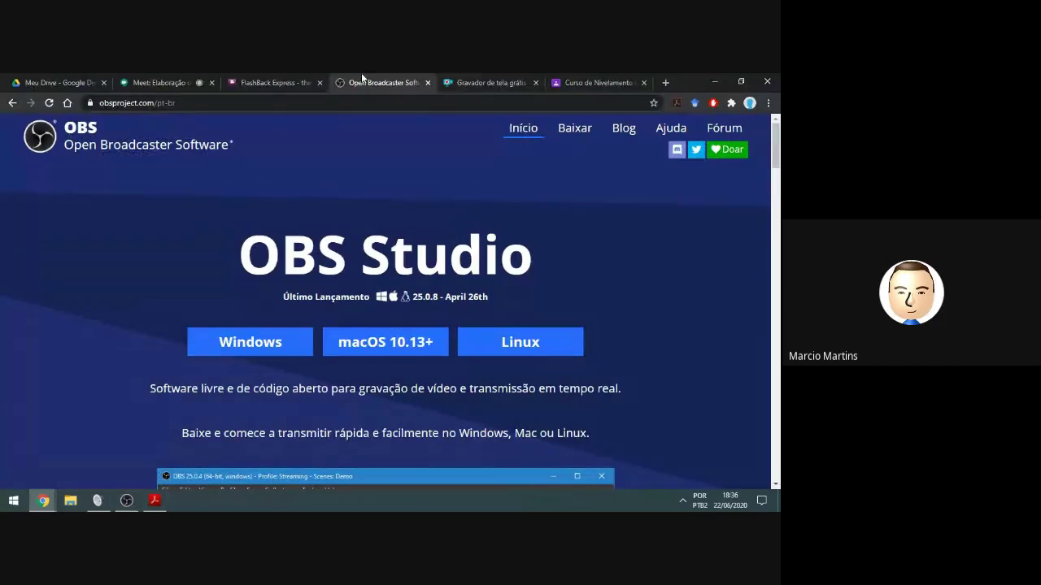
click(262, 82)
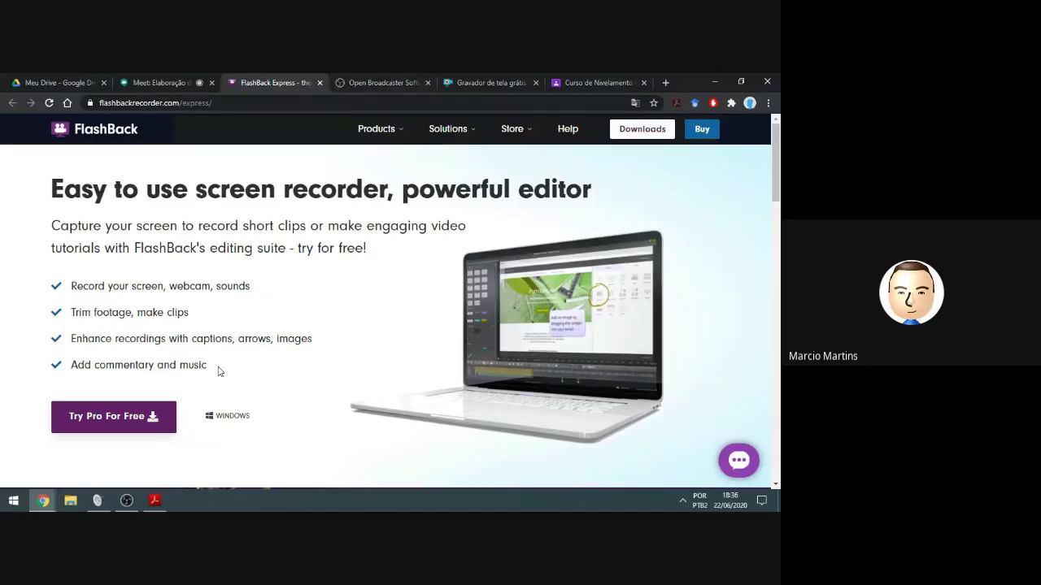
click(714, 78)
key(super)
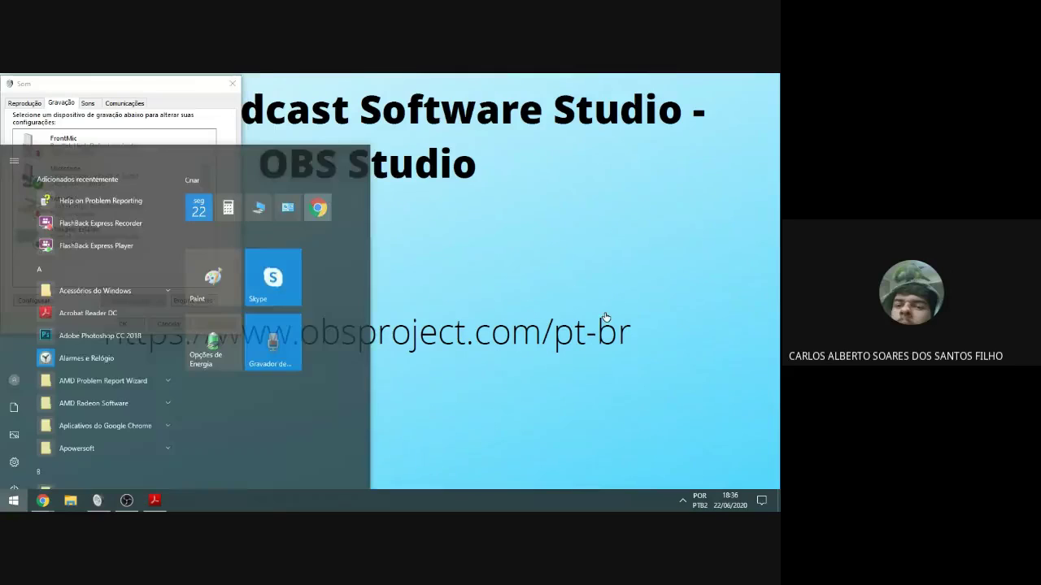